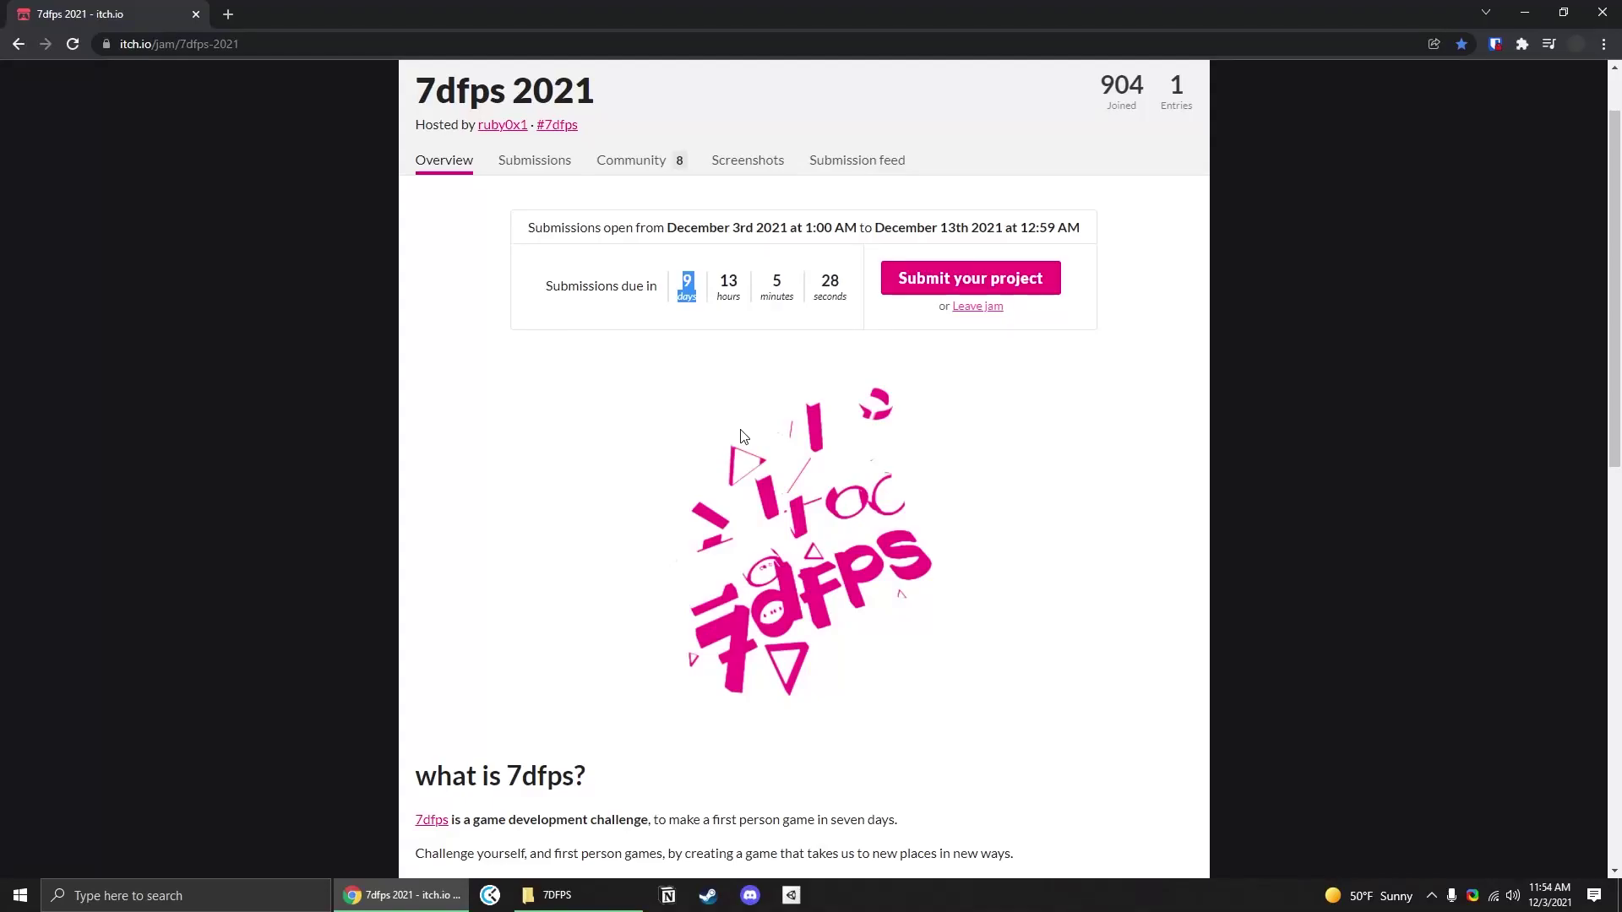
Skim the 7dfps 2021 jam page, launch Paint, and open a new Chrome tab
scroll(743, 435, down, 10)
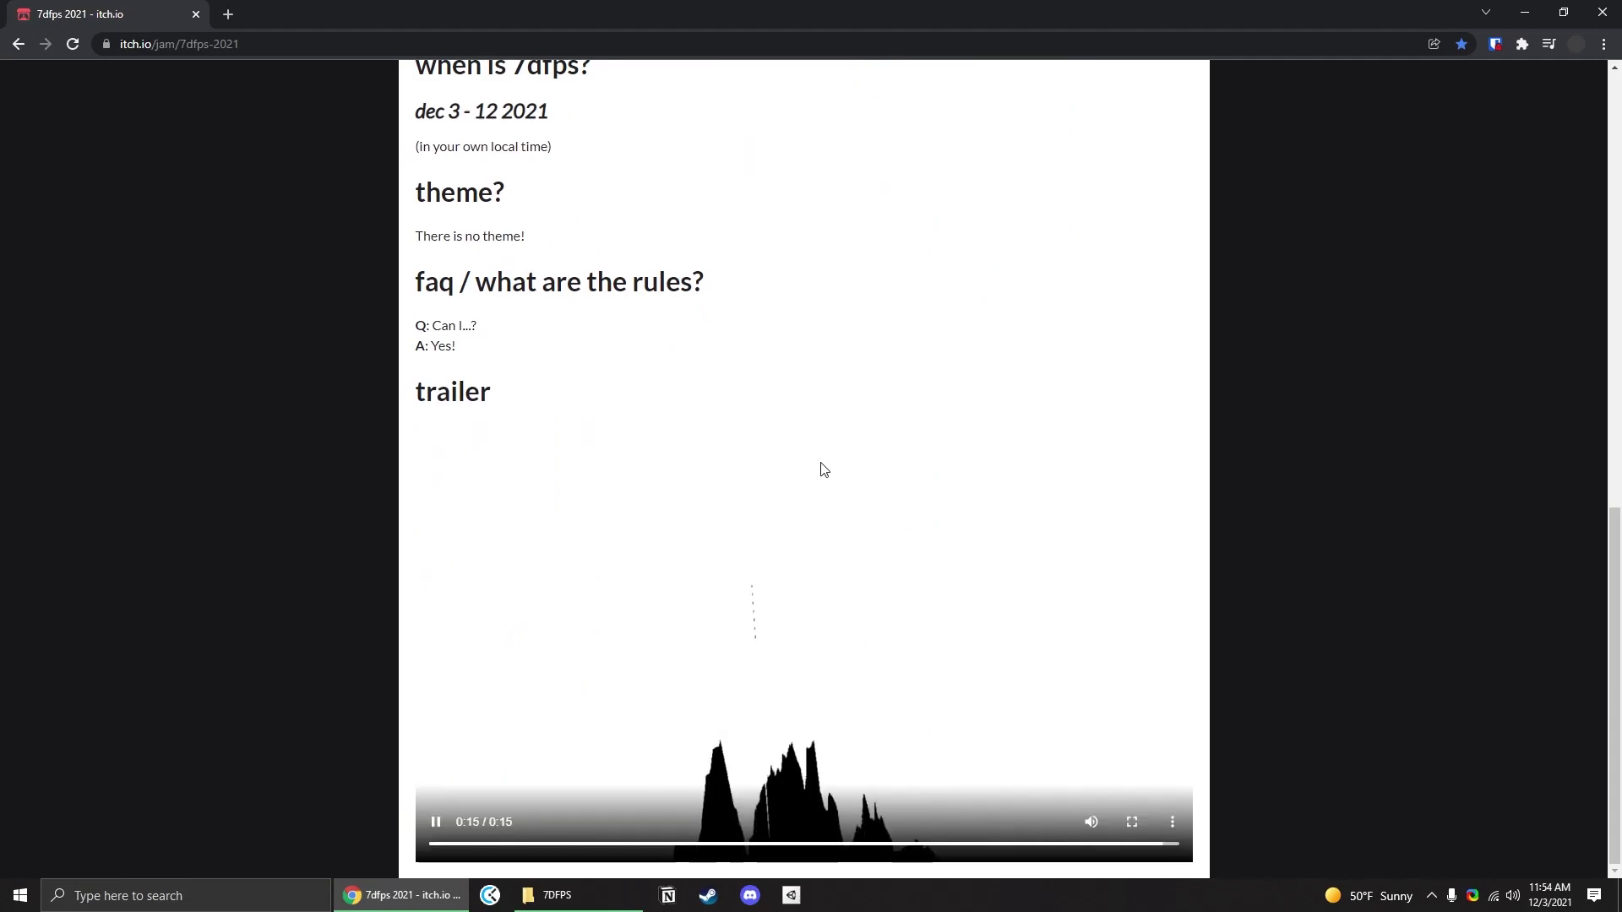
scroll(169, 507, up, 10)
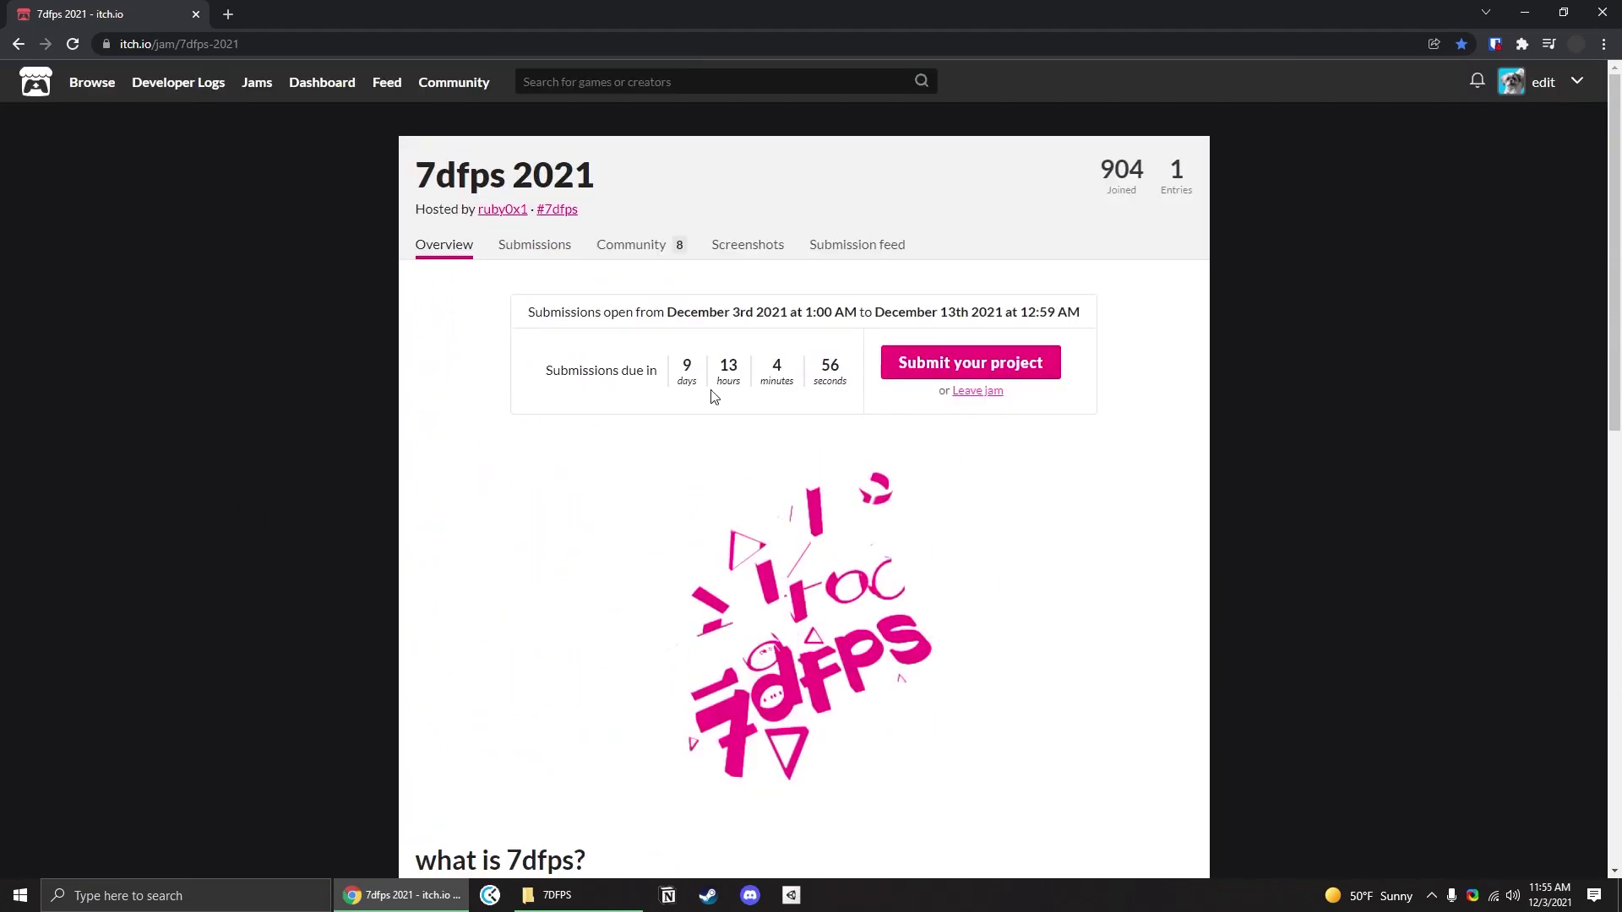
key(super)
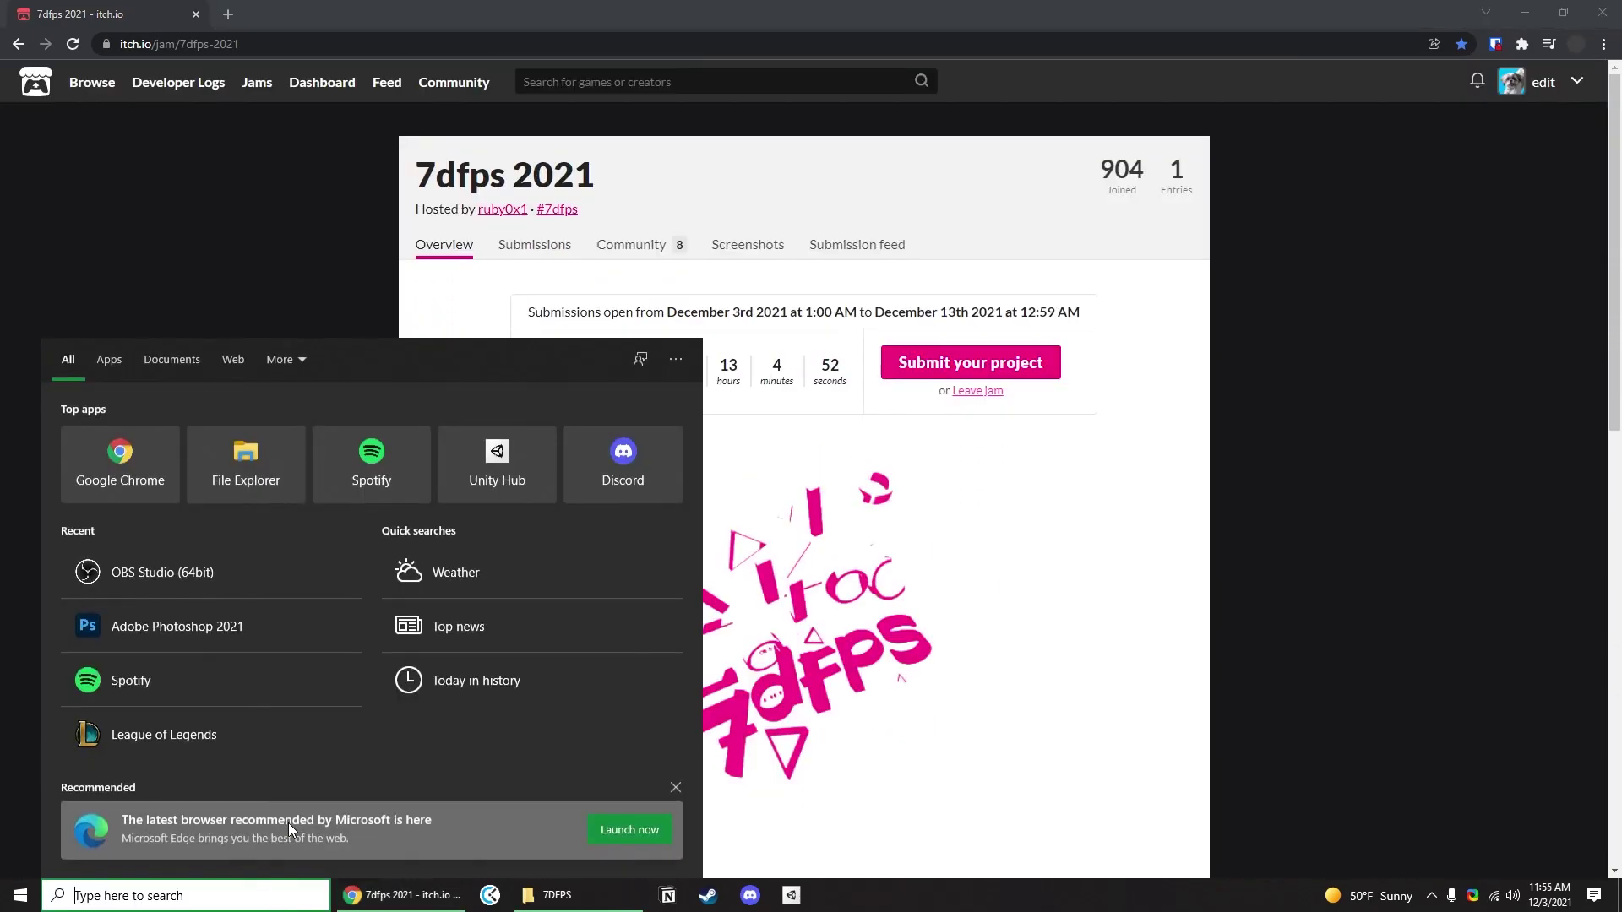
text(paint)
key(Return)
key(alt+Tab)
key(ctrl+t)
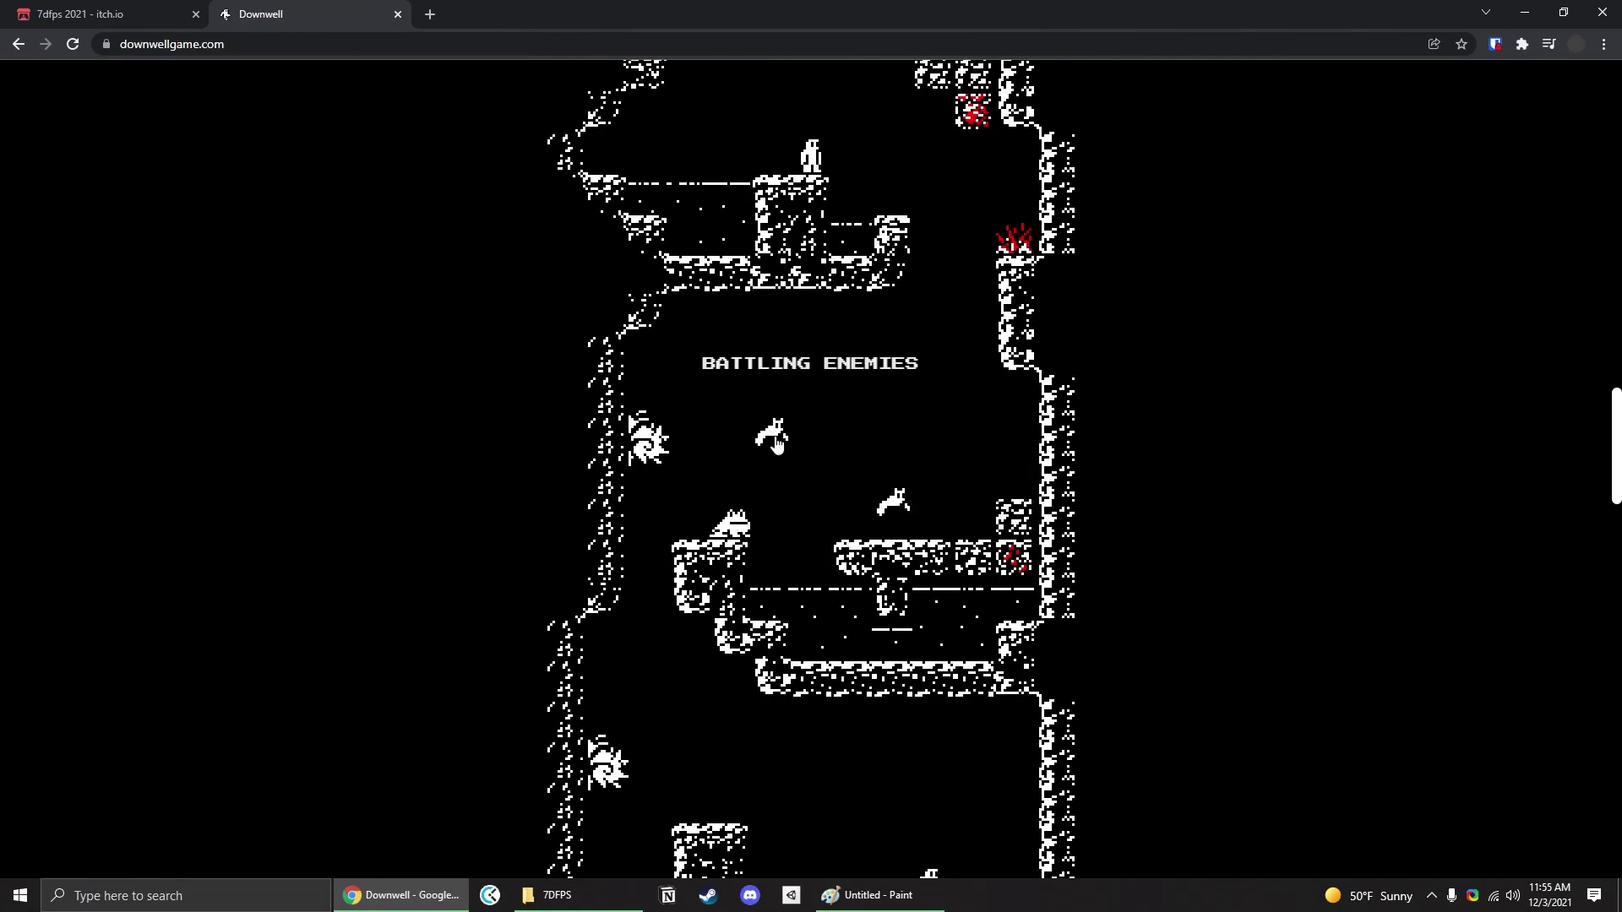
Scroll down the Downwell page to the screenshot grid and back up
scroll(777, 446, down, 5)
scroll(769, 445, down, 5)
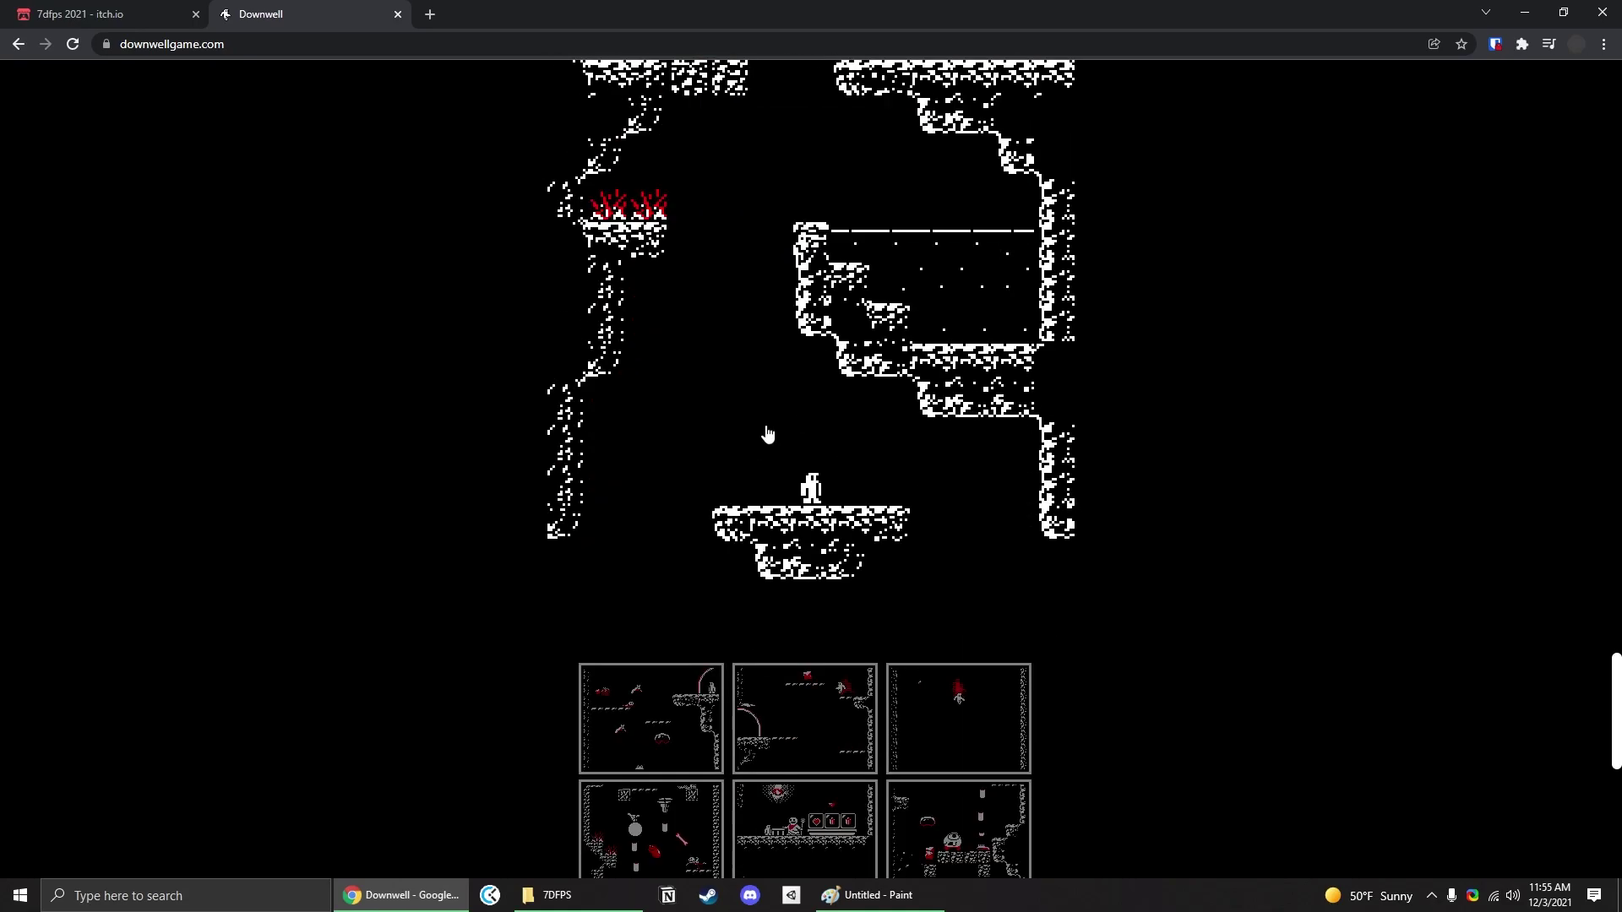
scroll(769, 446, up, 5)
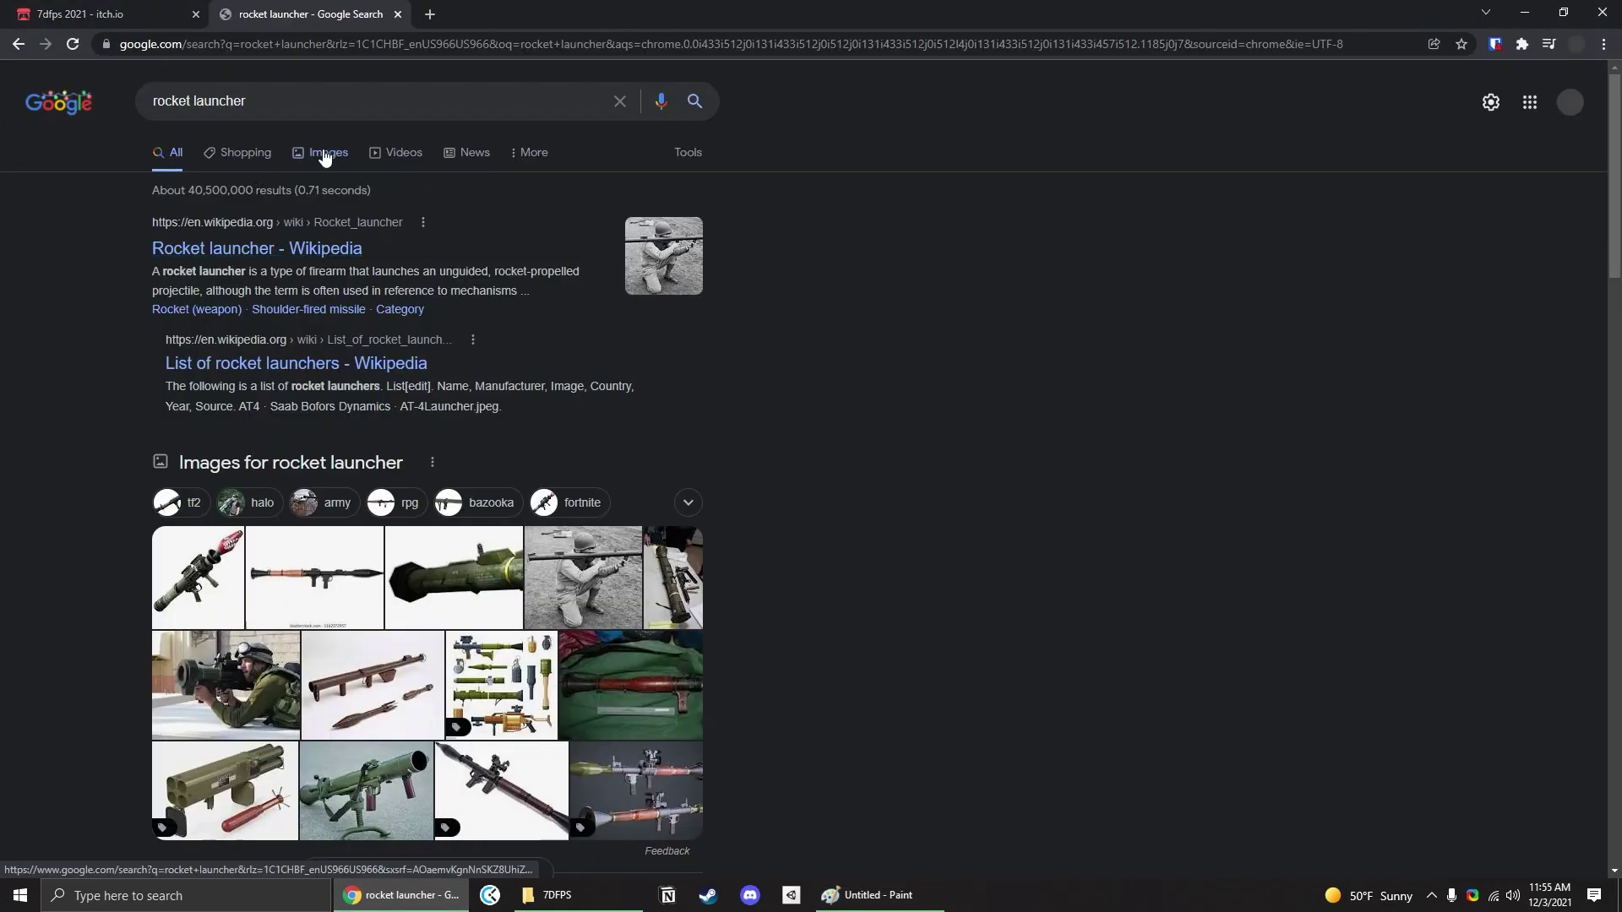
Show Google image results for 'rocket launcher' and preview the third image
click(325, 158)
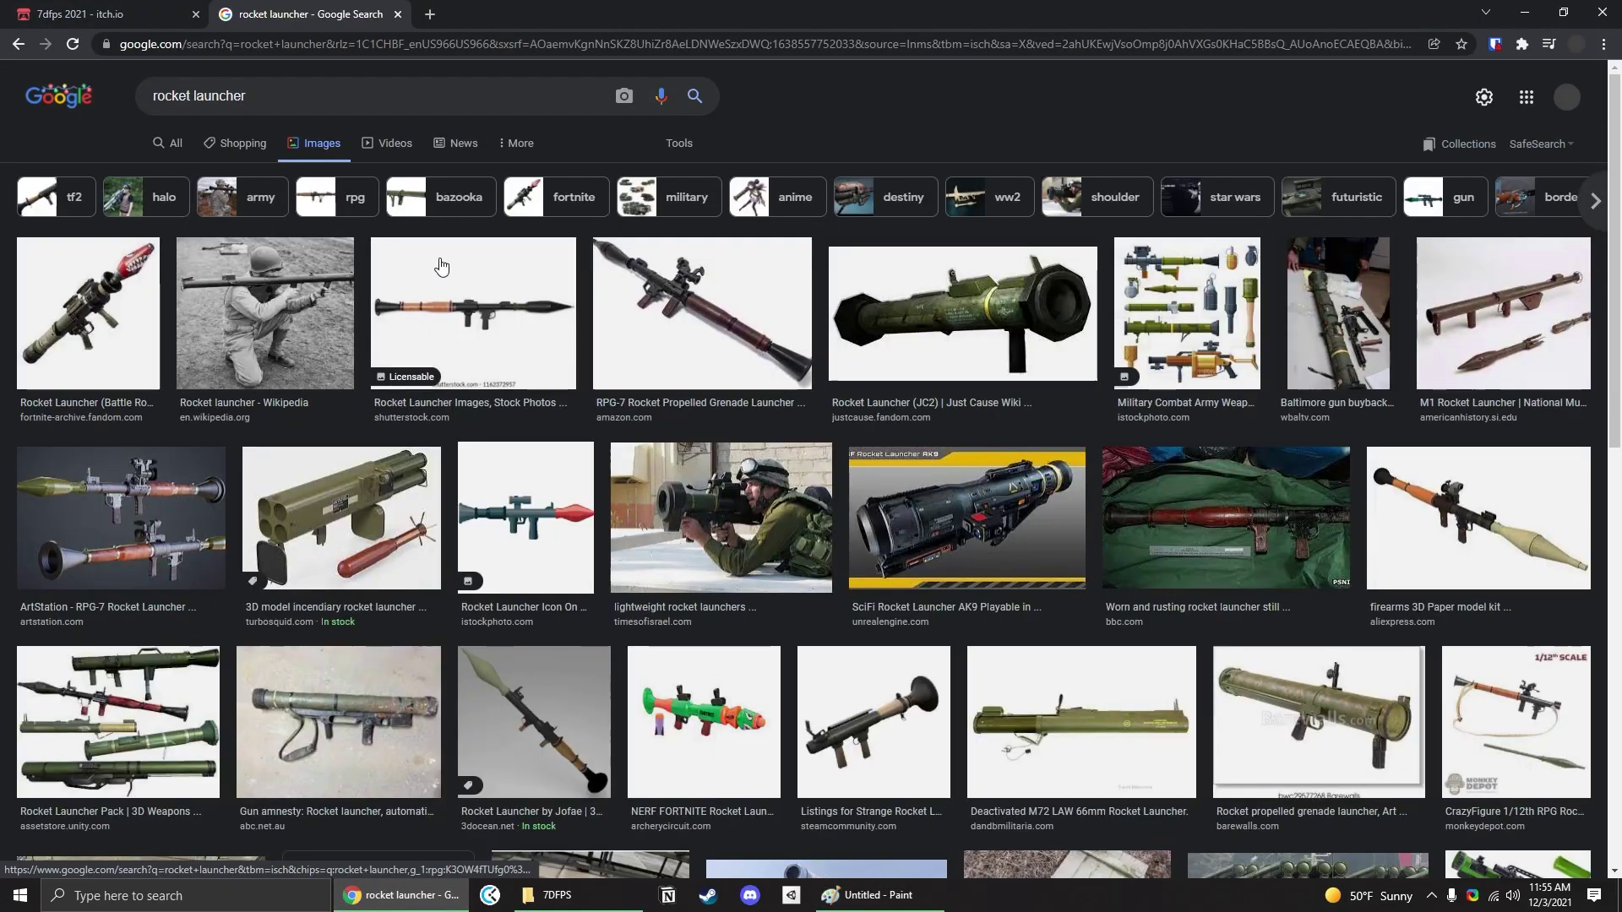
click(444, 269)
drag(819, 428, 758, 459)
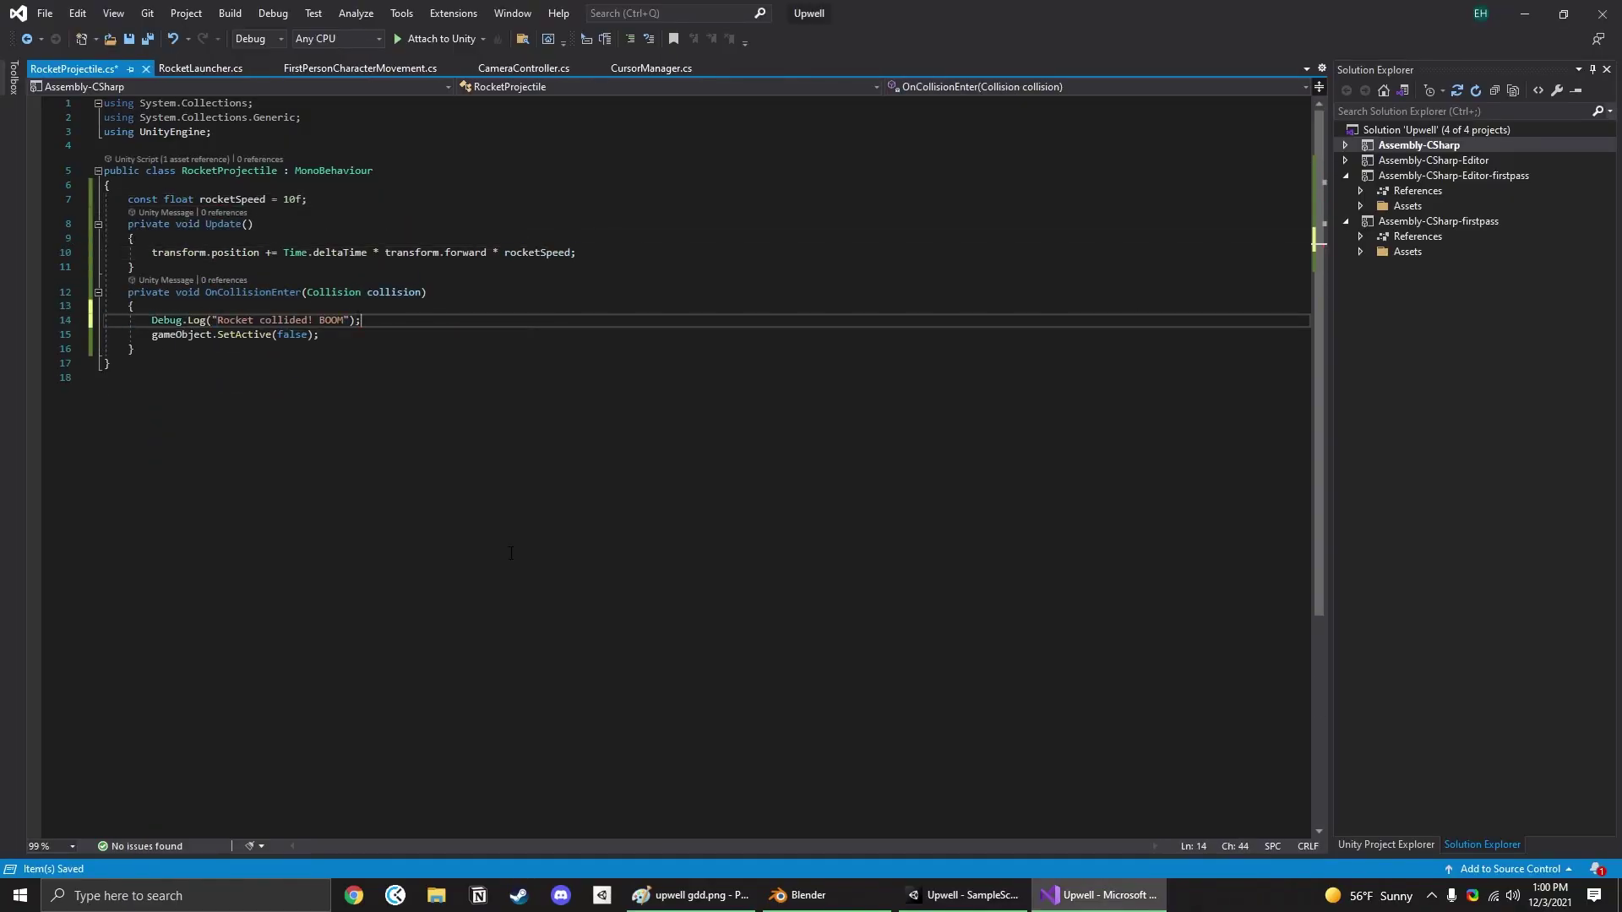
Switch to another program from the taskbar
click(960, 897)
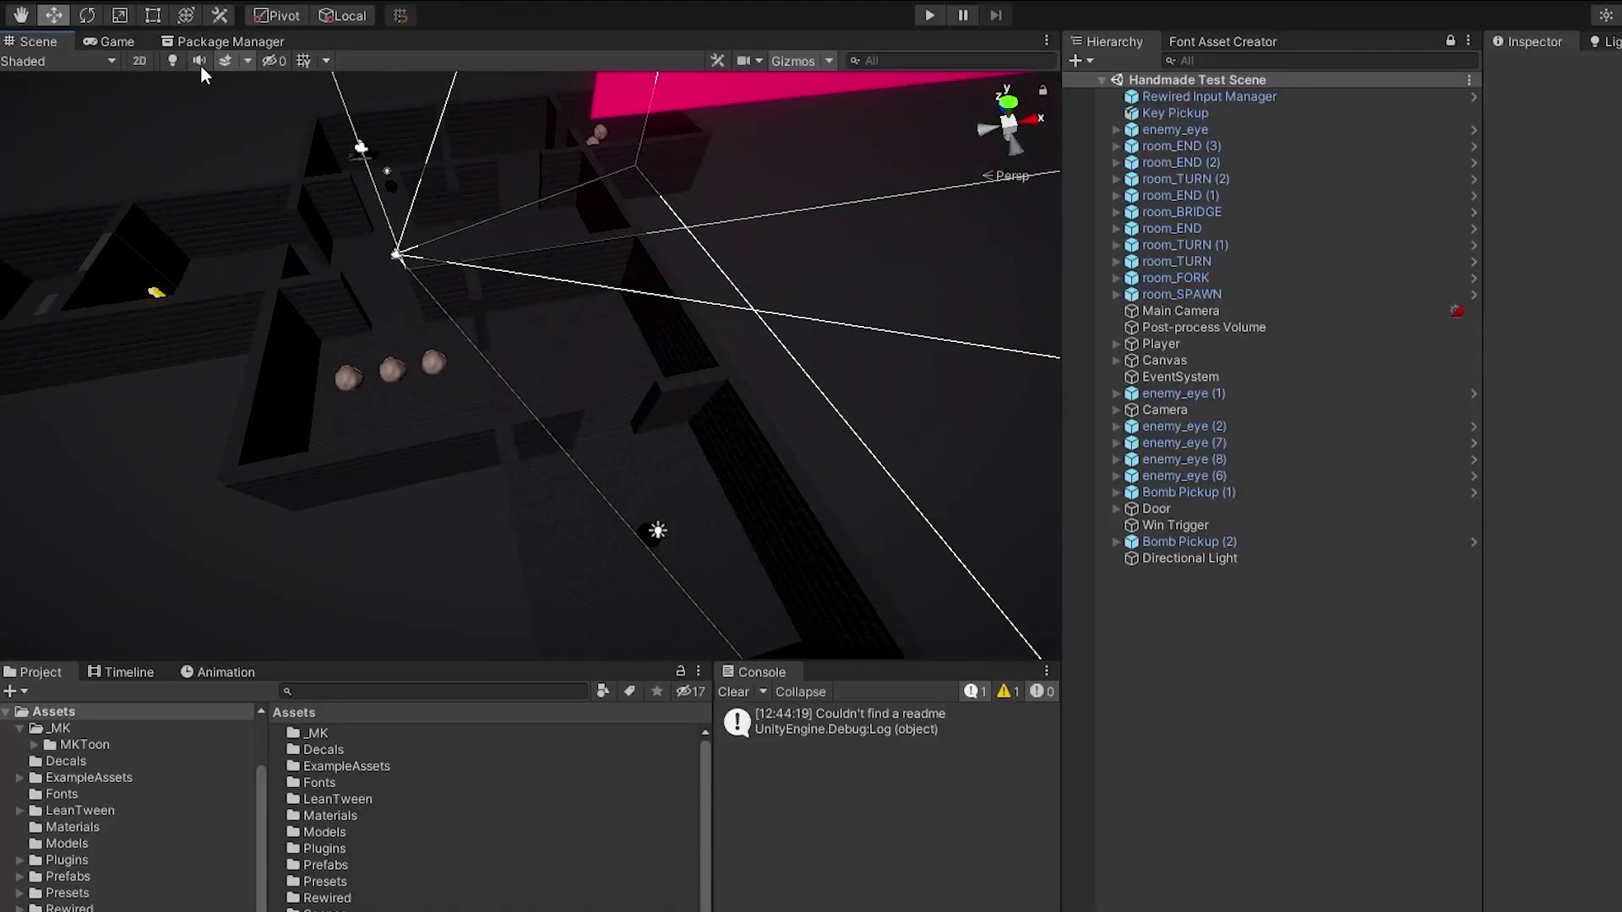
Playtest the dungeon scene in the Game view, moving toward the dark corridor and brick wall
click(116, 42)
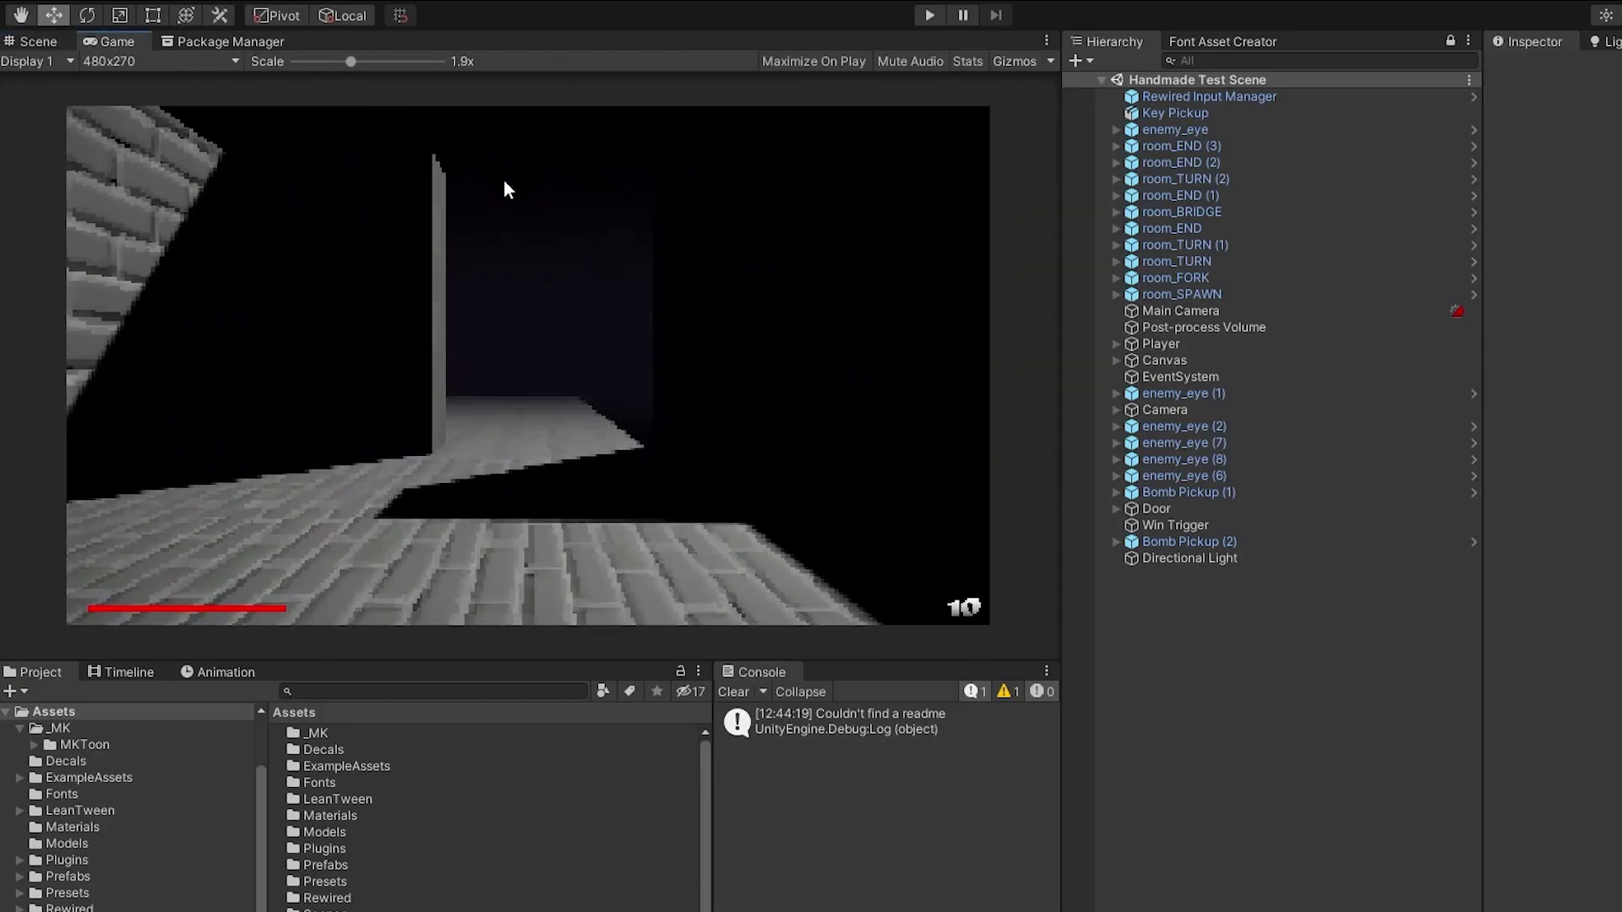
click(929, 15)
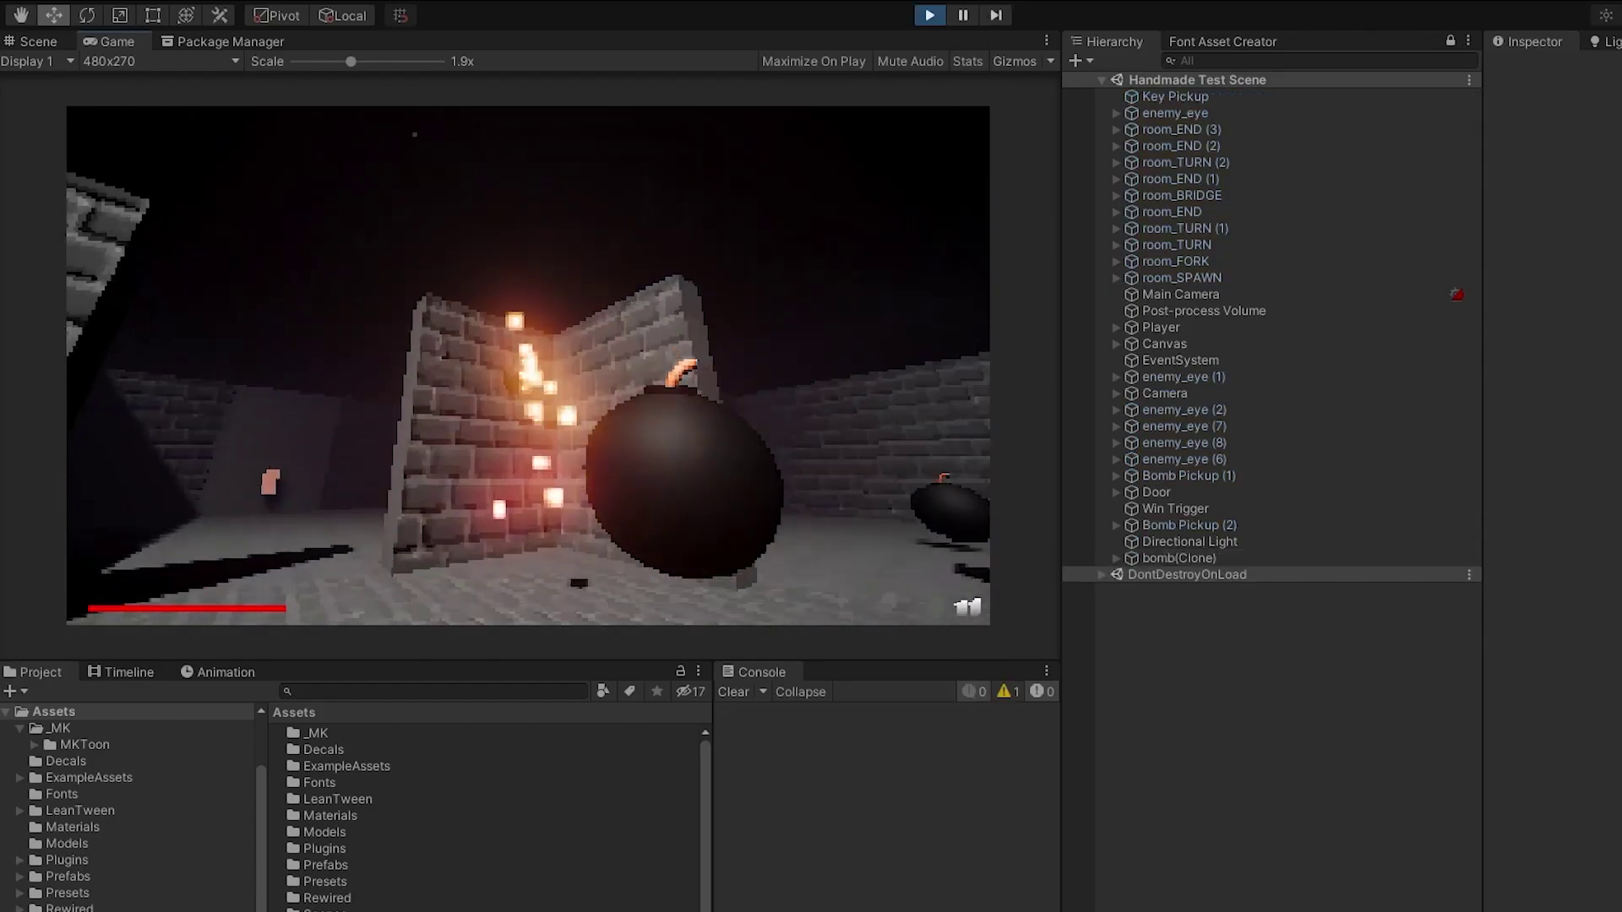
key(Right)
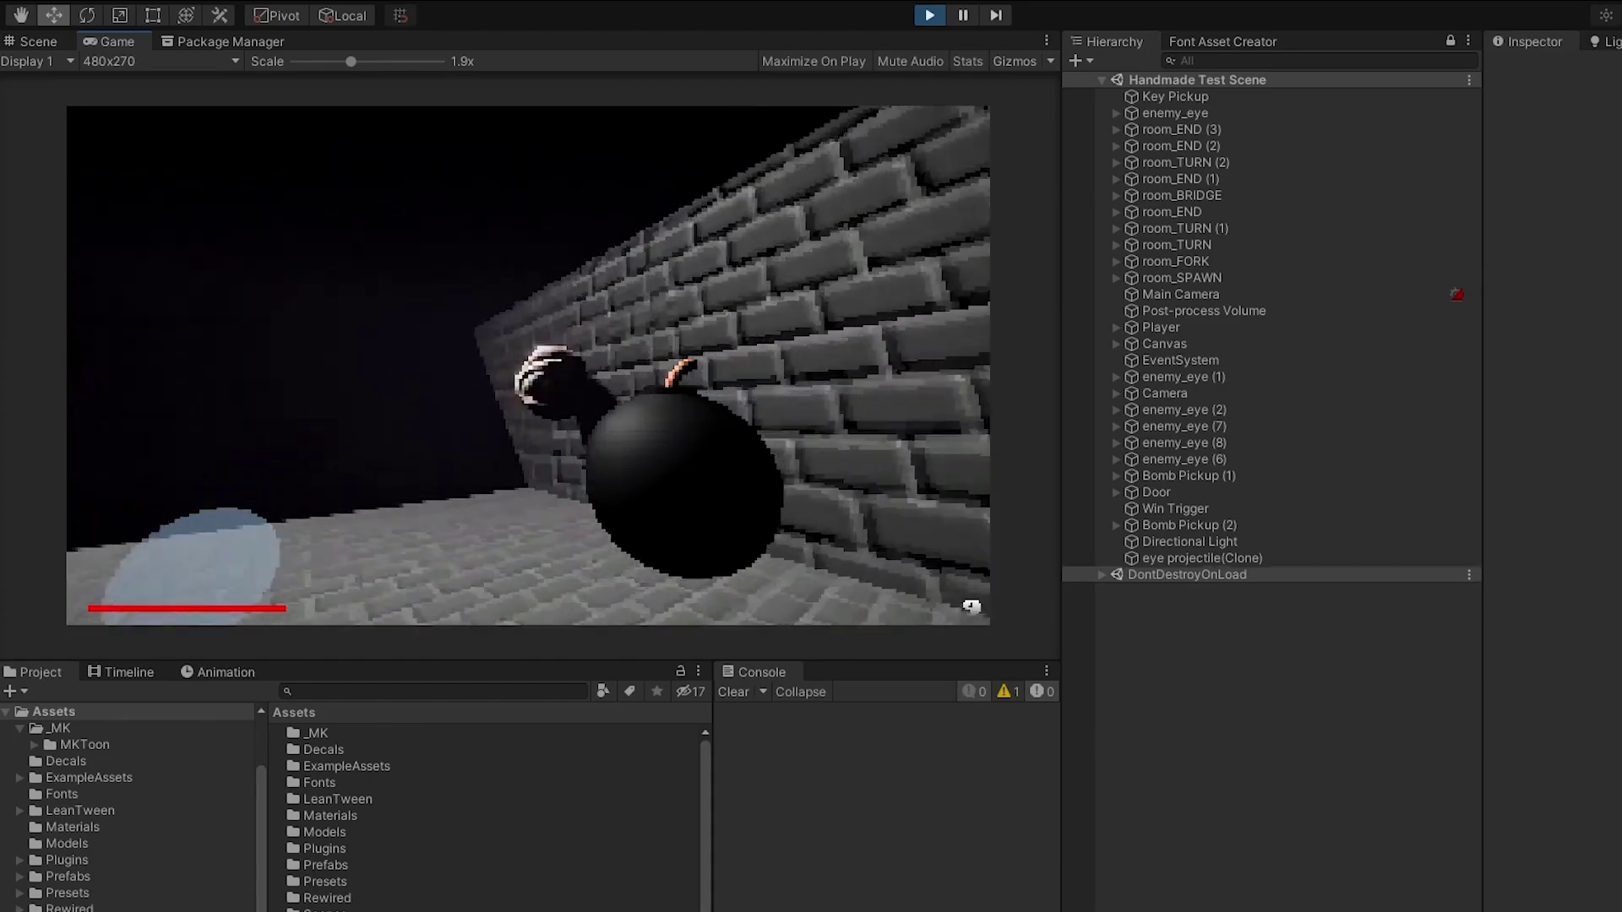
key(Right)
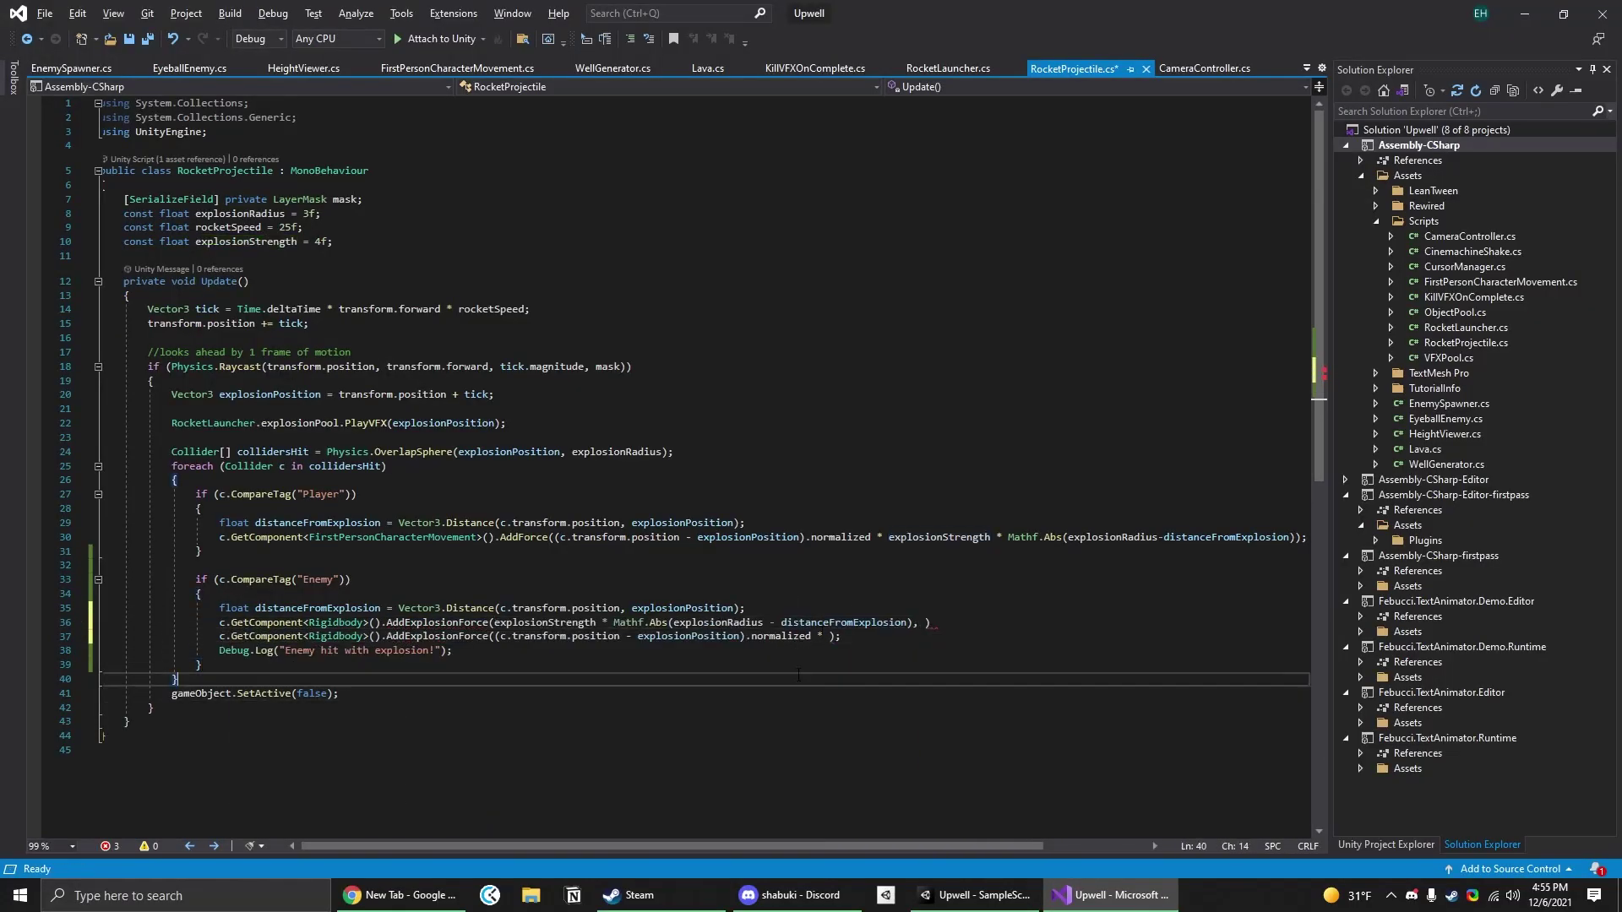
Stop the running game to return to editing
click(765, 49)
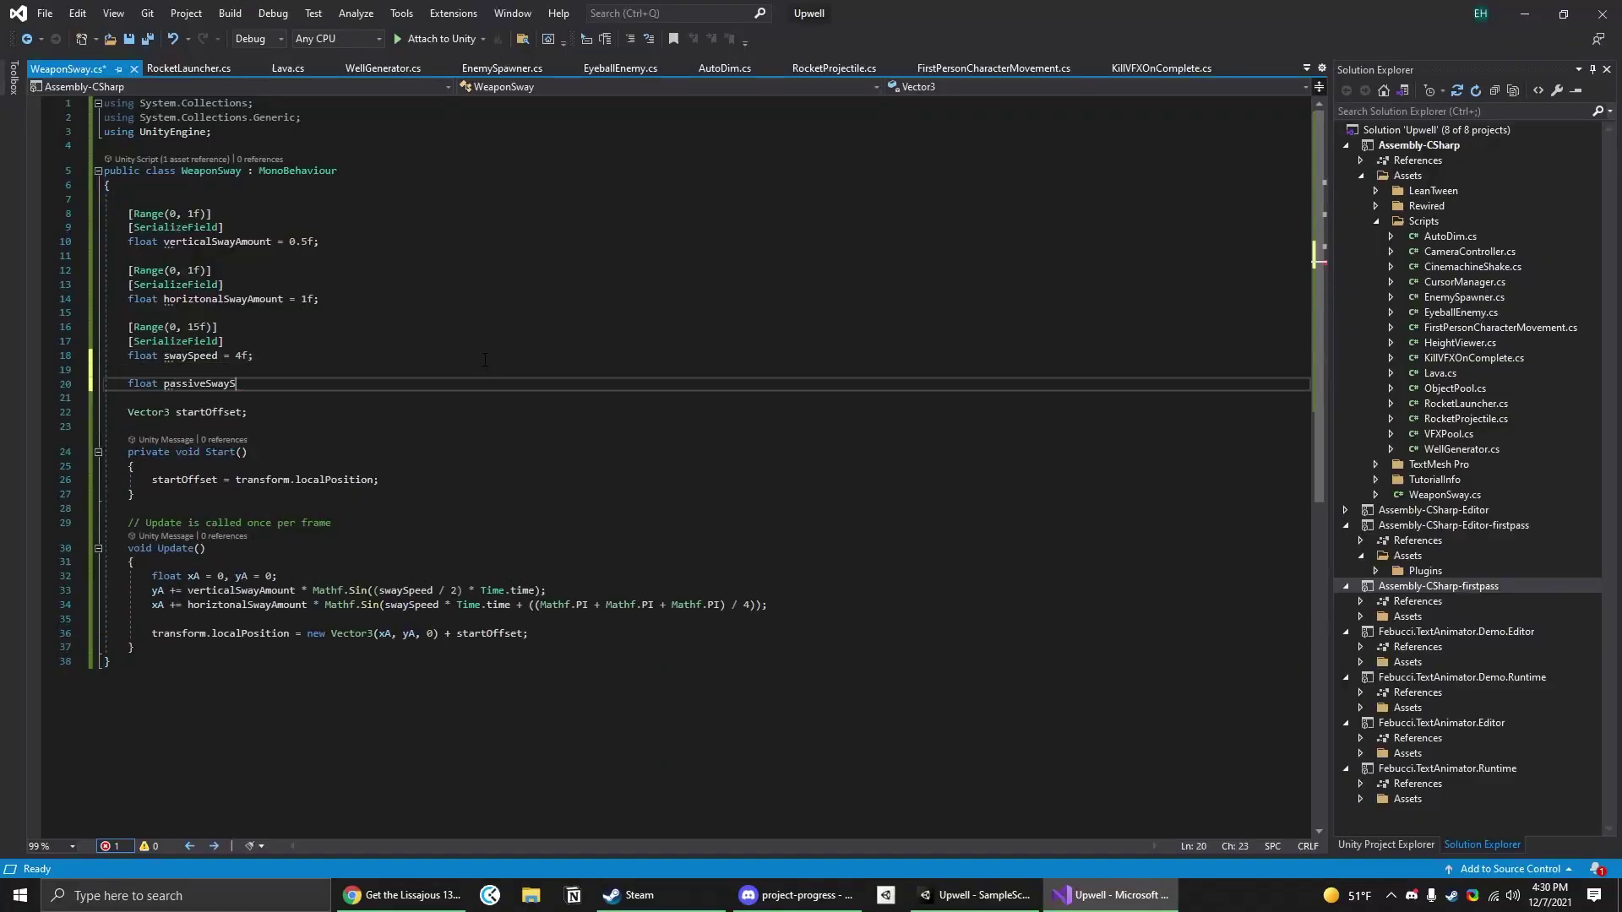
Type 'pri' while adding the MasterAudio sound calls in RocketProjectile.cs
text(pri)
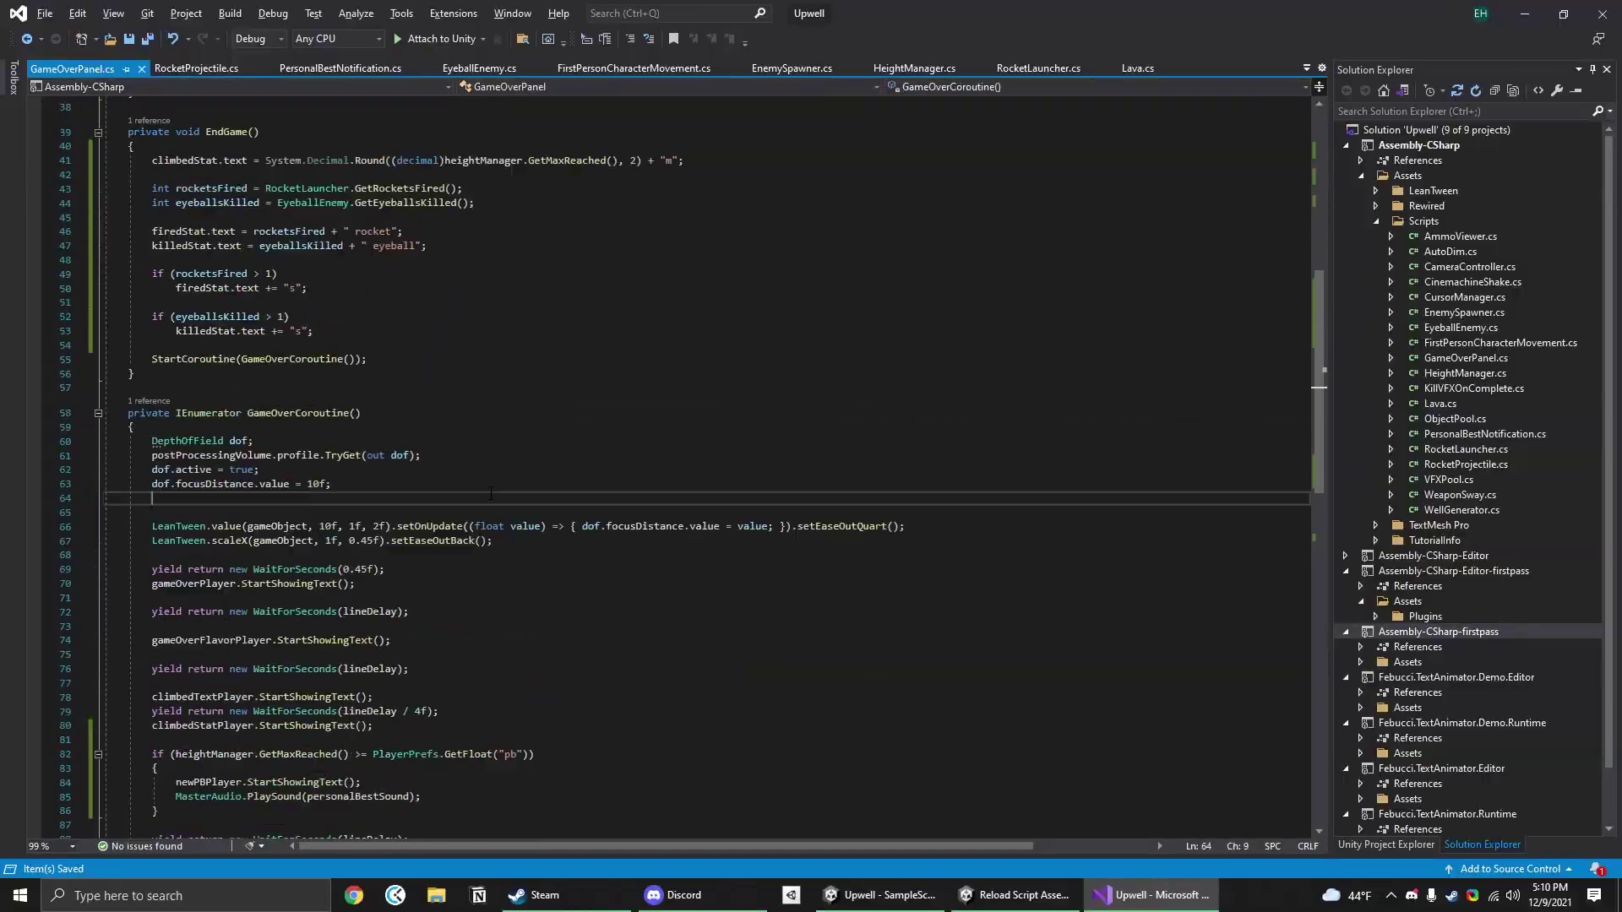
Rocket-jump off the glowing floor in the Unity playtest, climbing past 40 metres
key(alt+Tab)
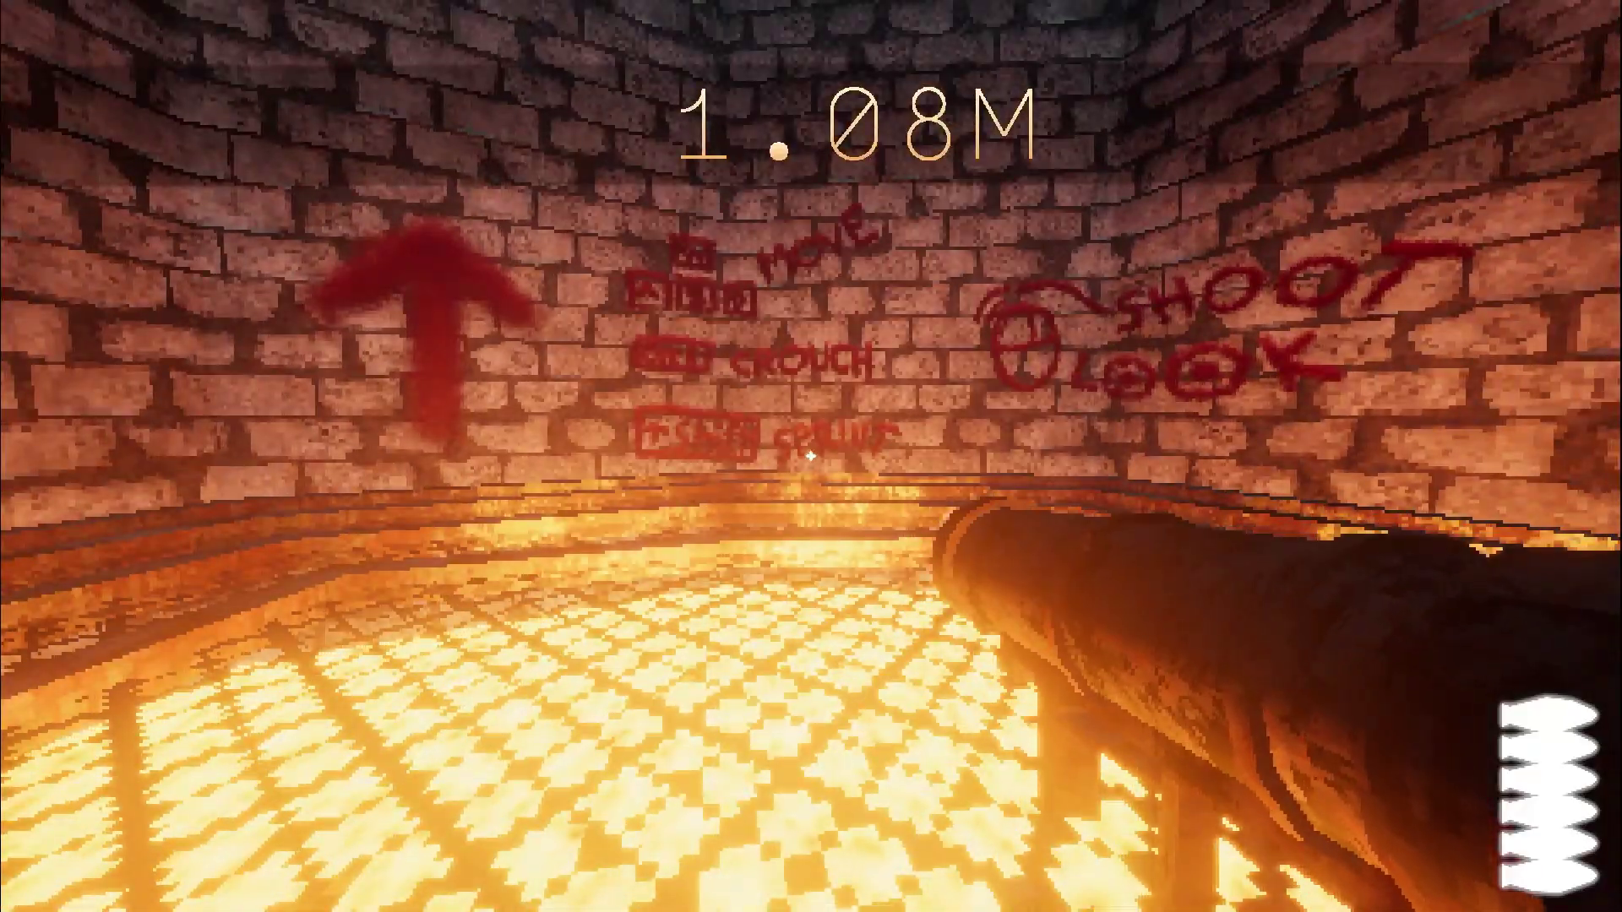
click(810, 456)
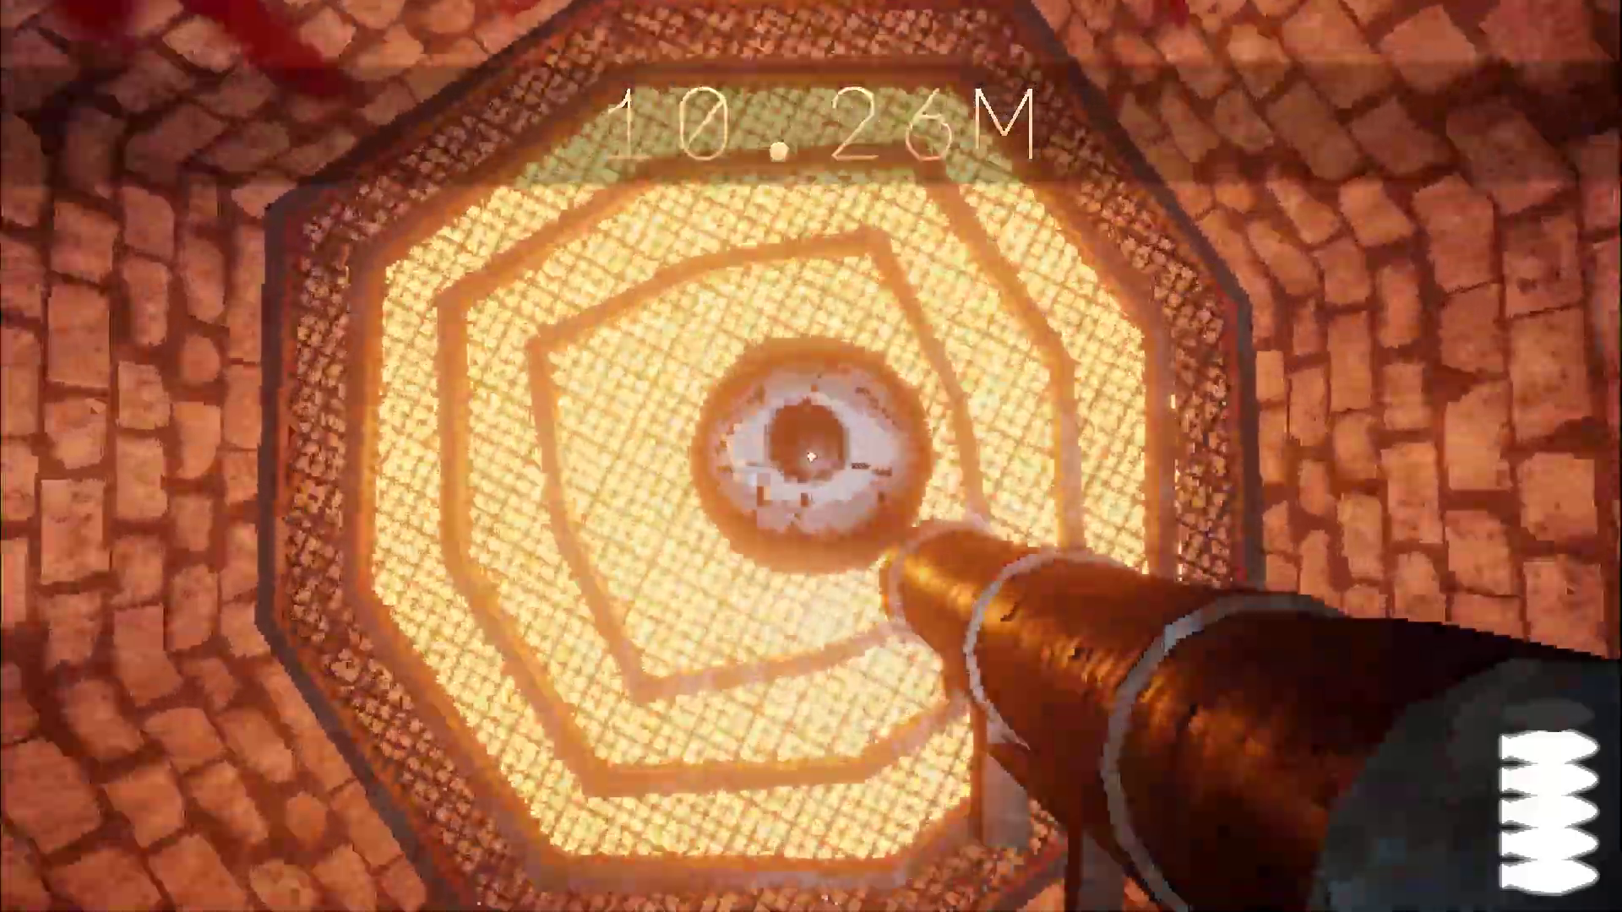
click(811, 456)
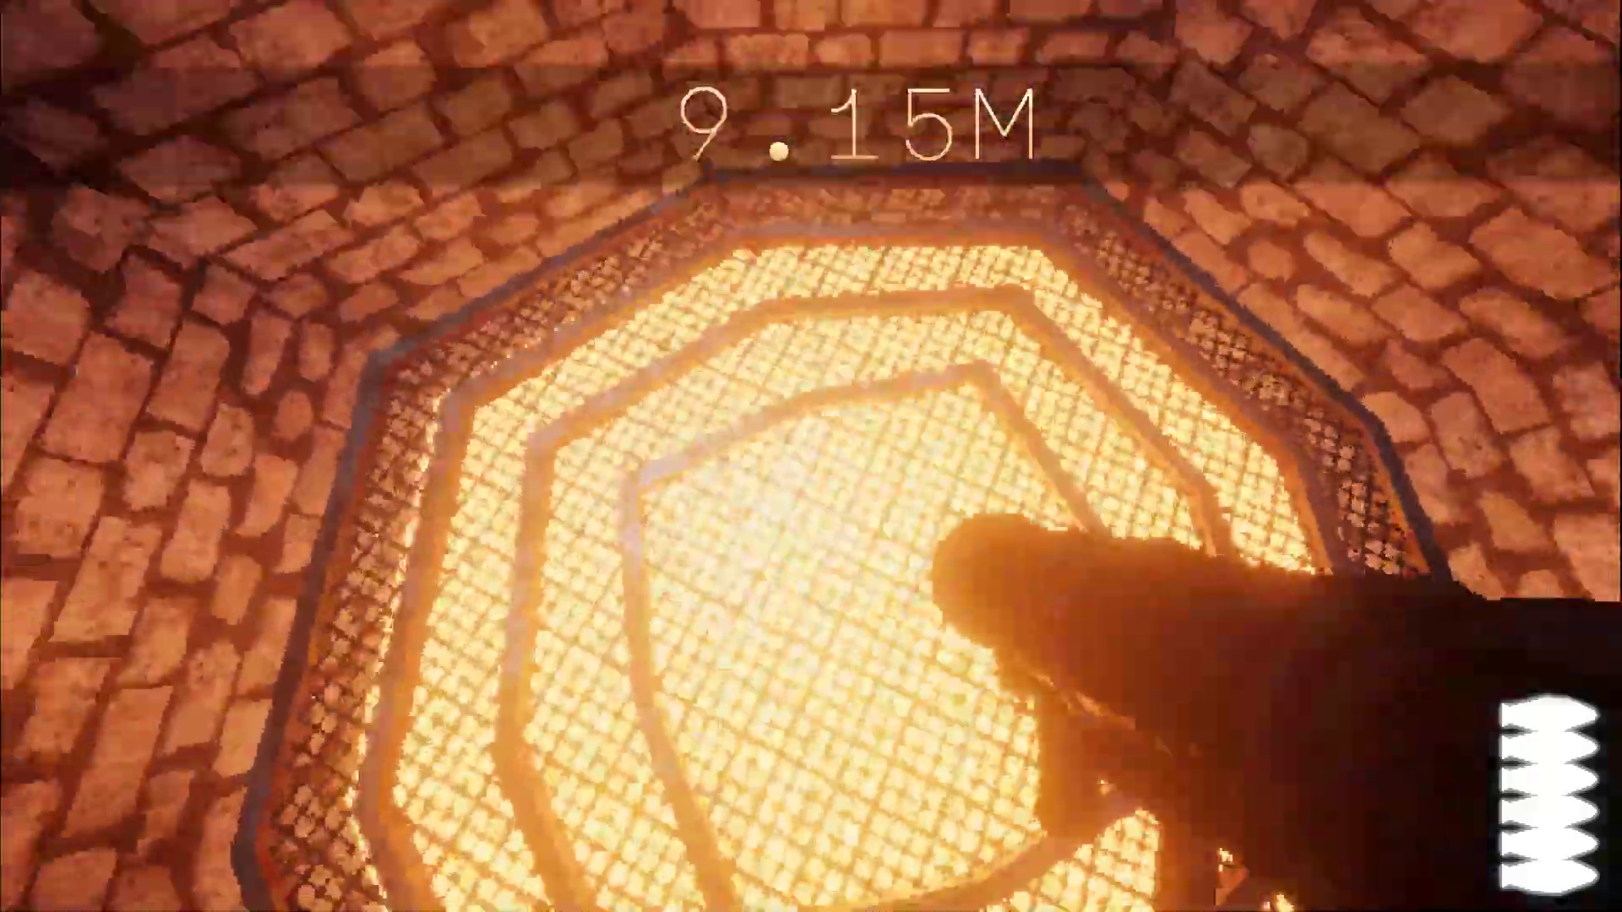
click(810, 456)
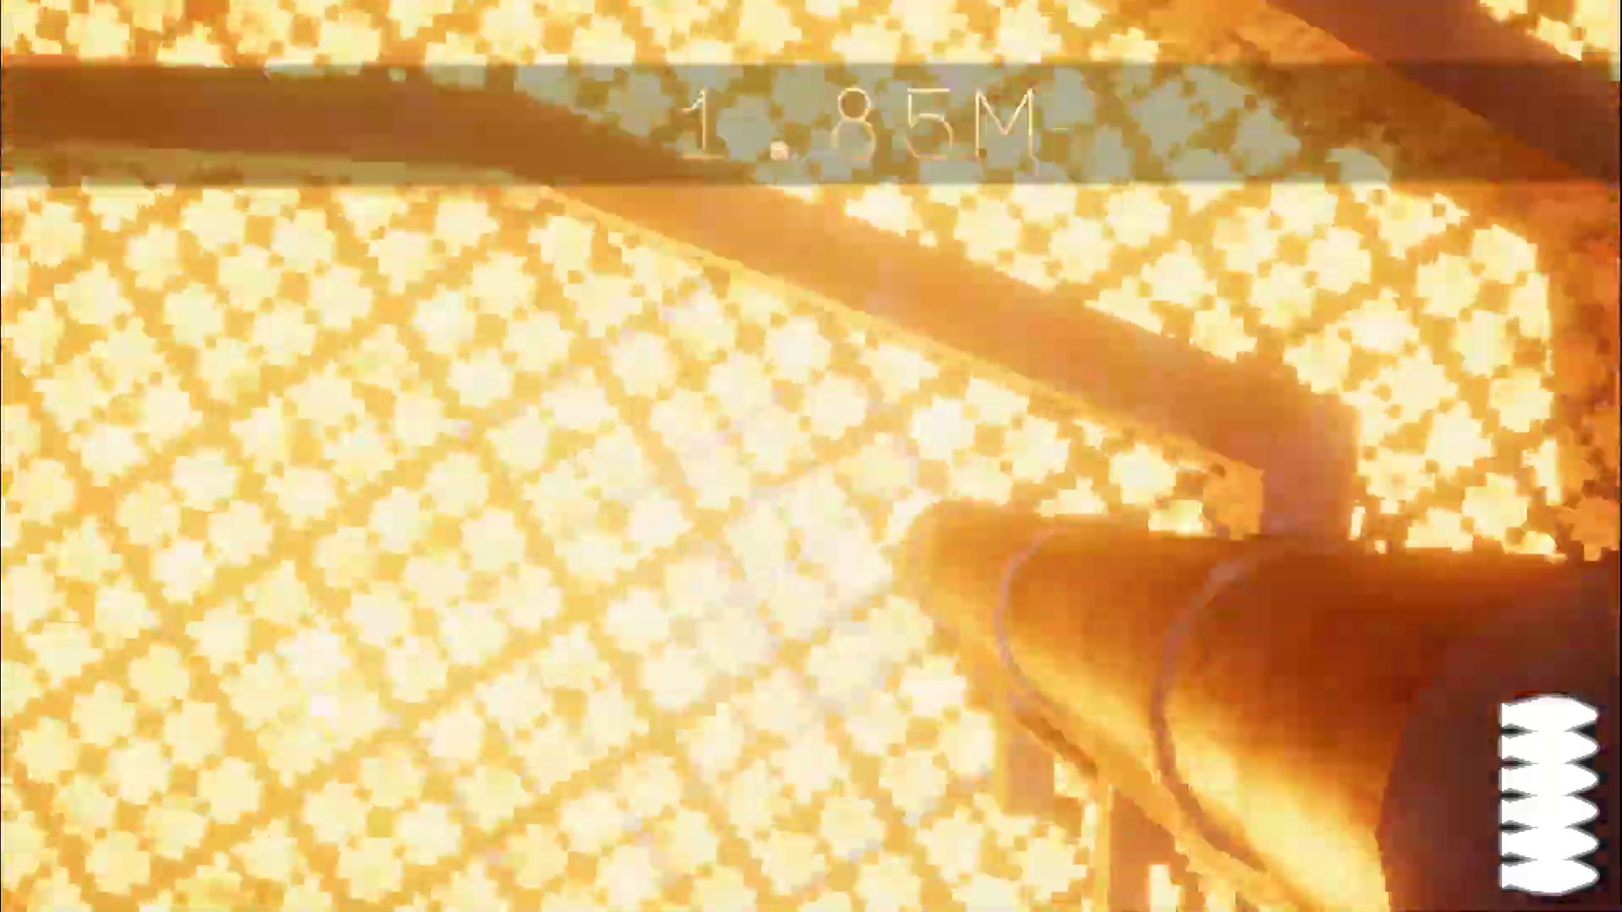
click(811, 456)
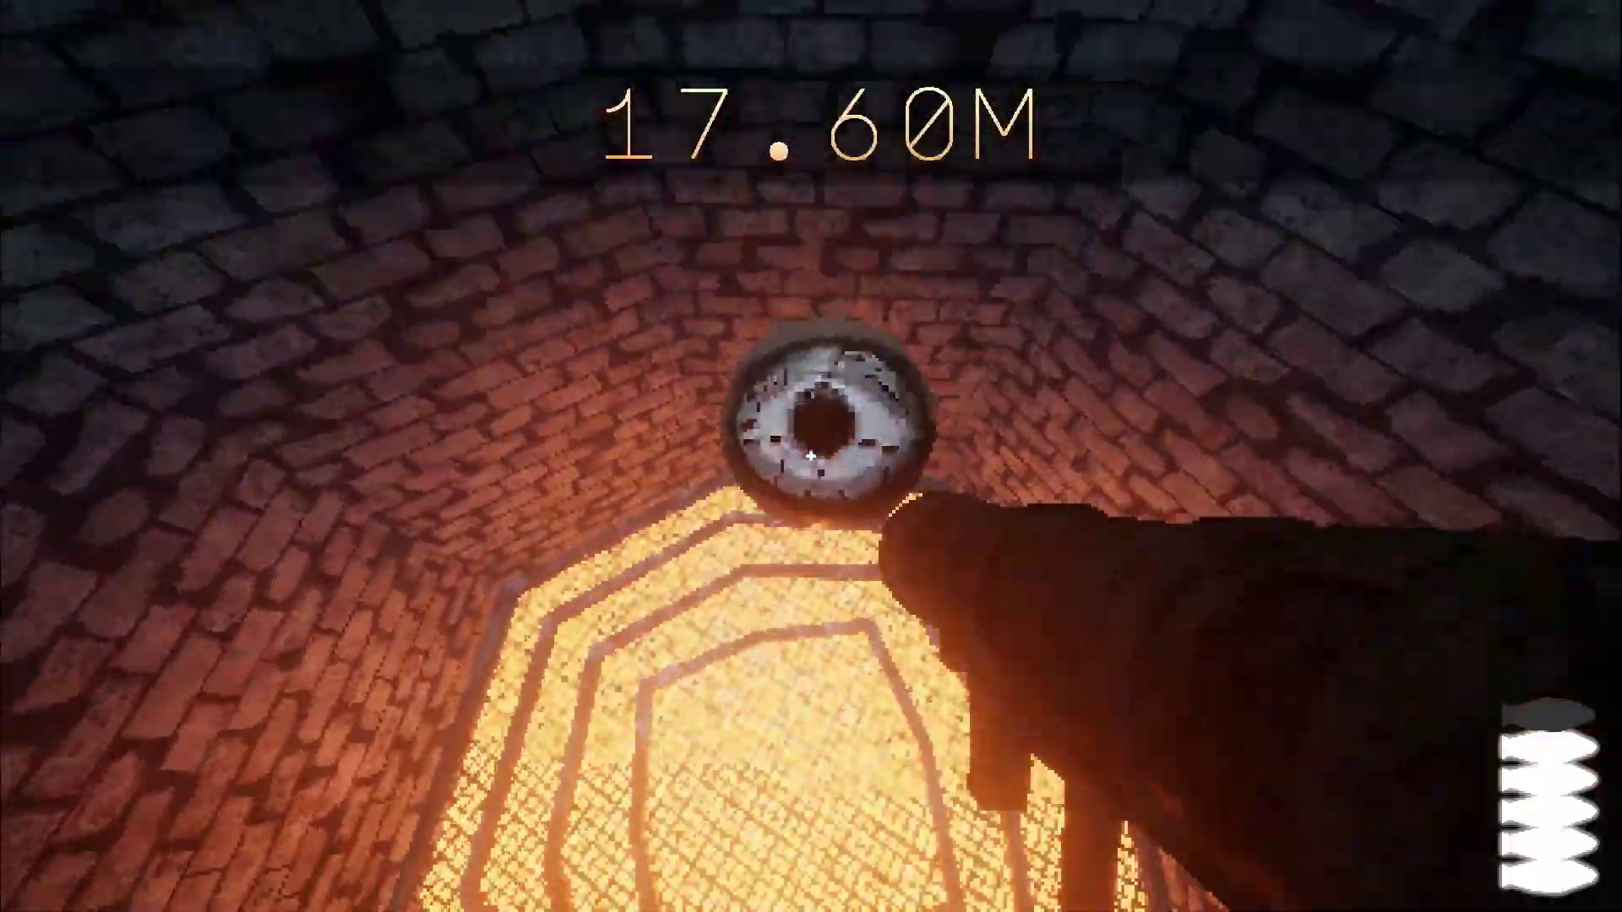
click(810, 457)
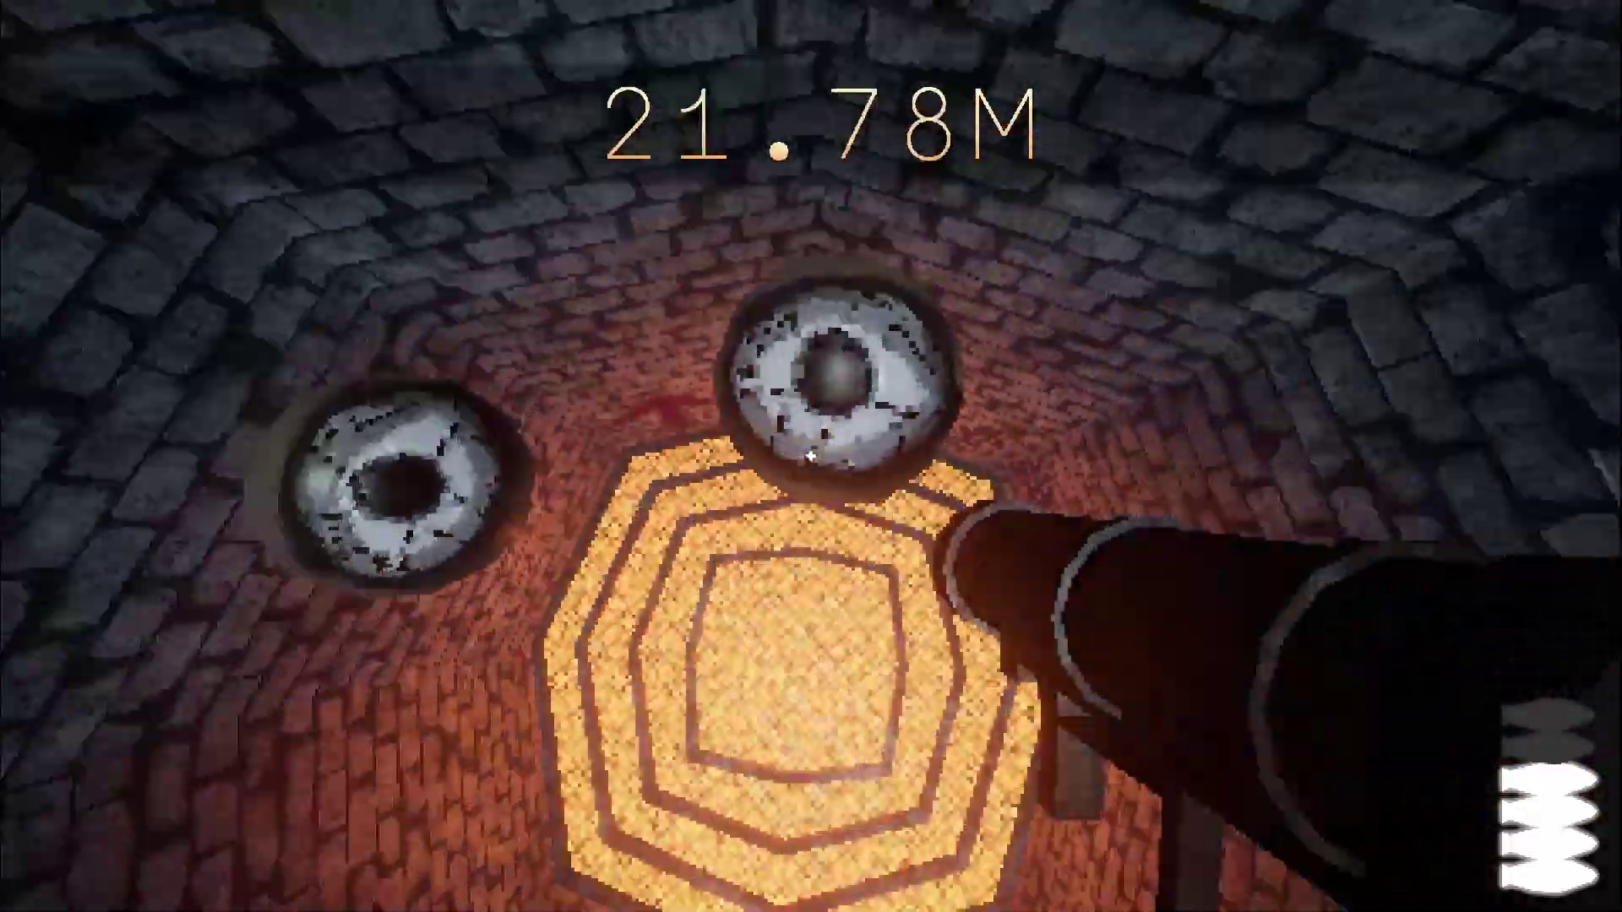
click(810, 456)
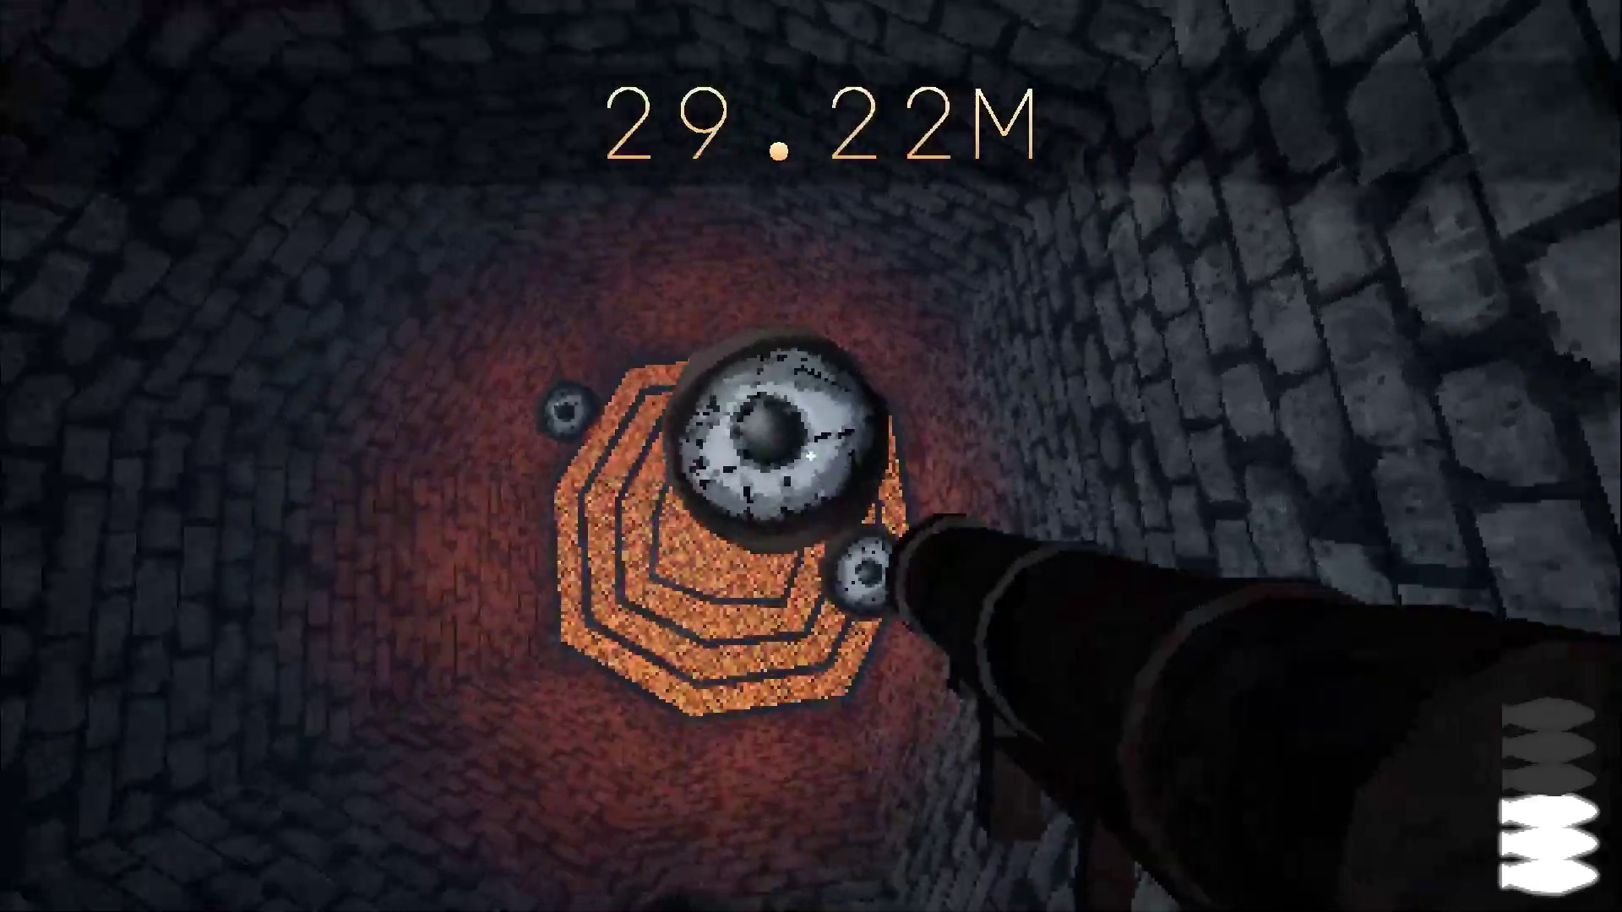
click(810, 456)
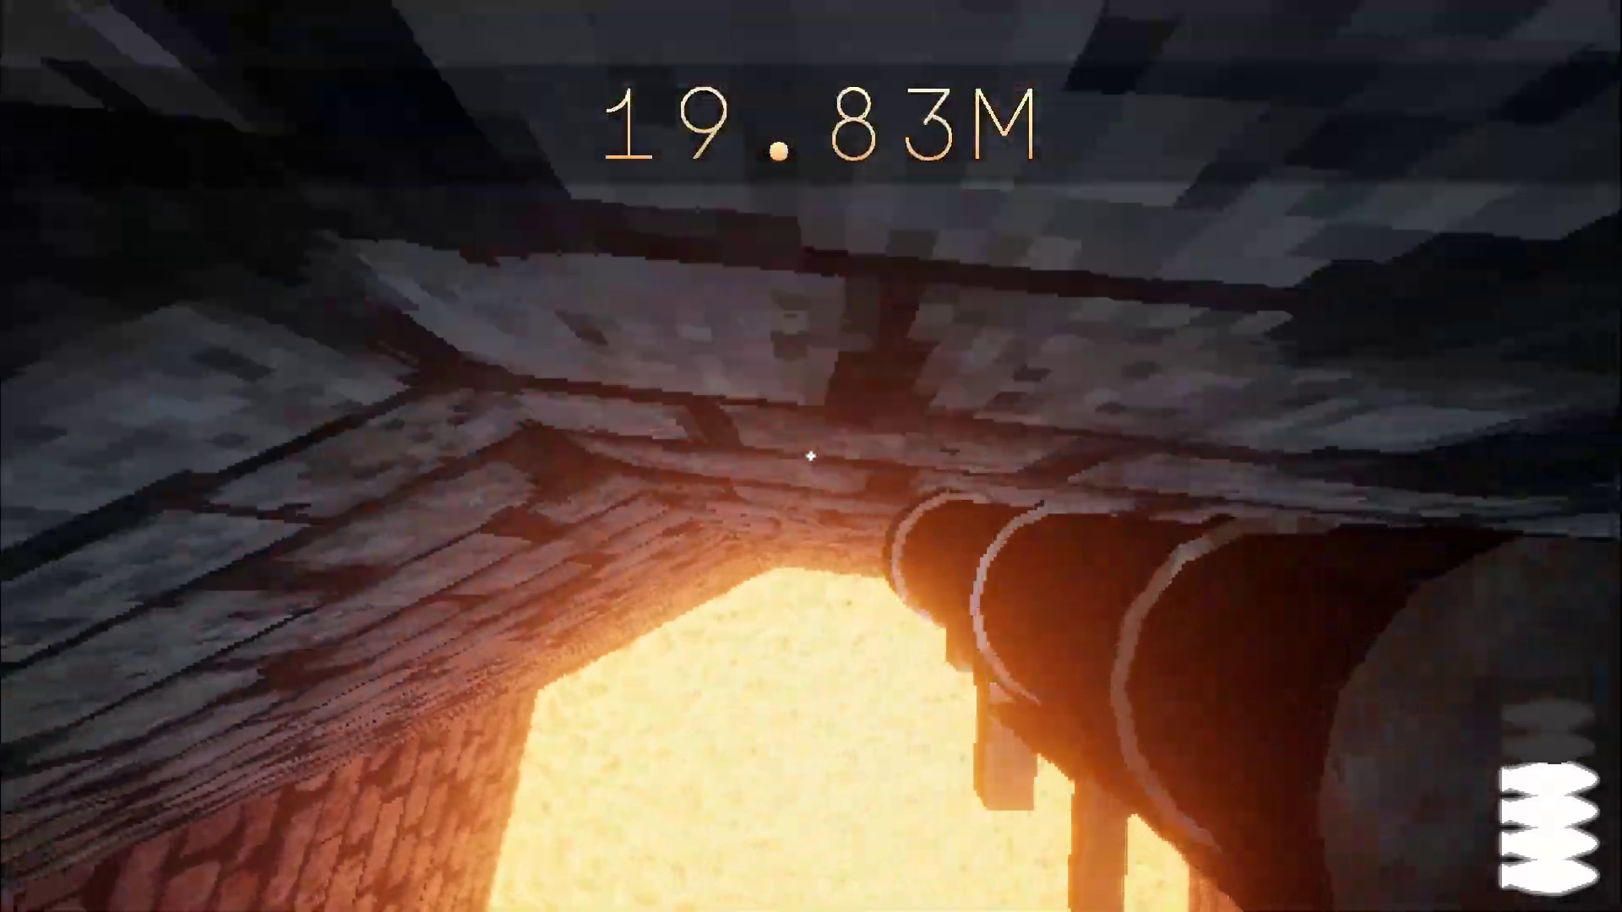
Keep climbing the shaft, firing rockets at eyeball enemies to regain lost height
click(810, 456)
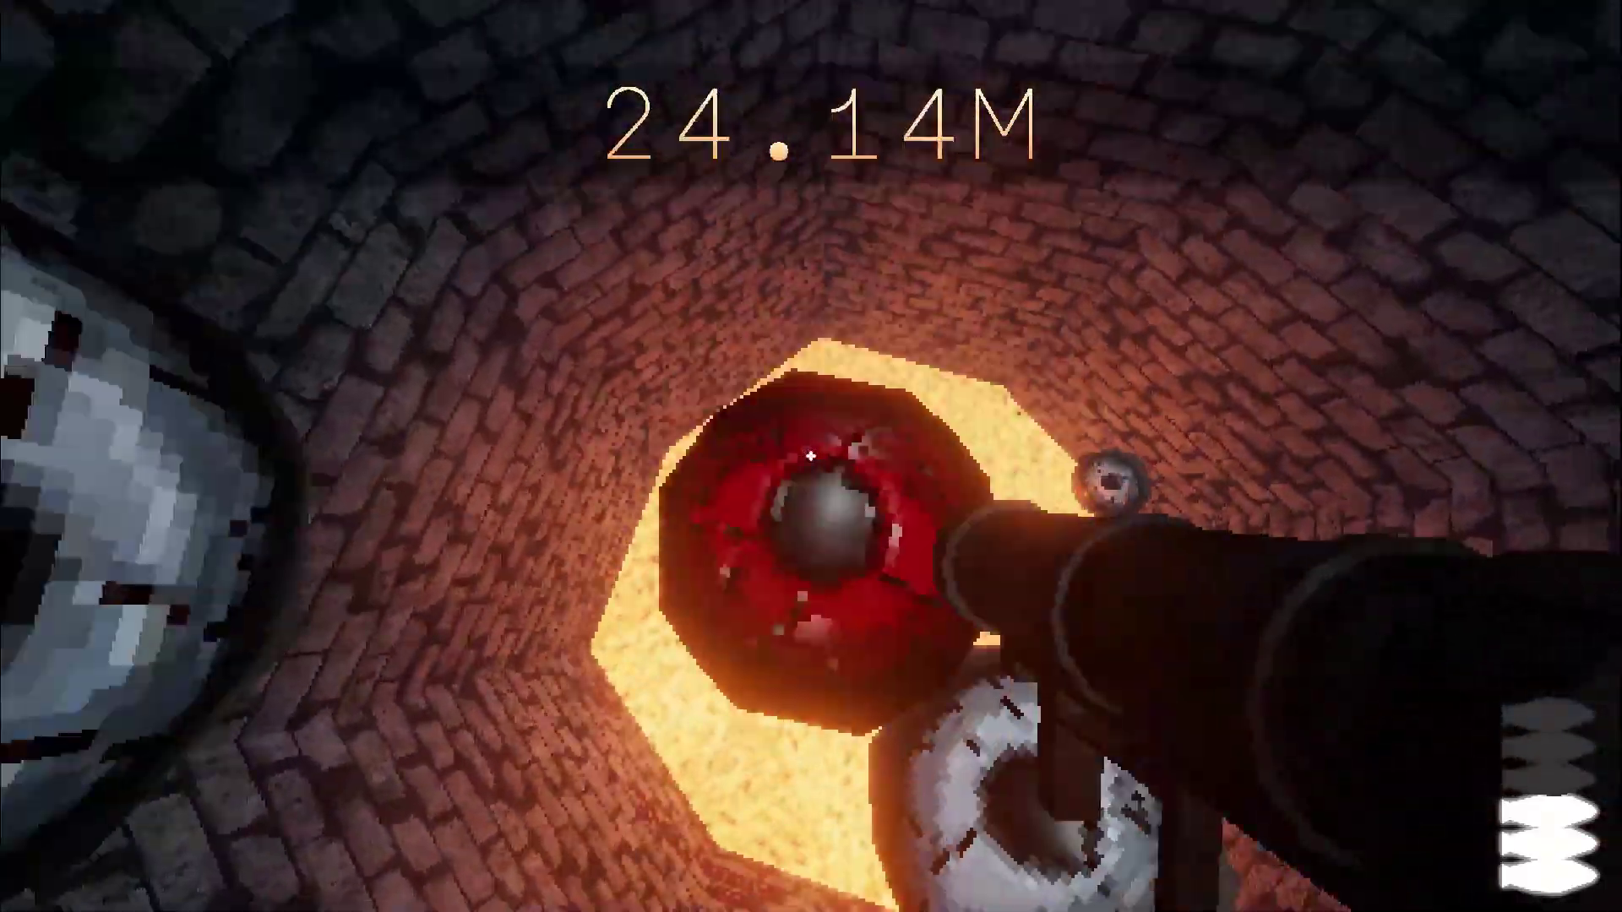
click(810, 456)
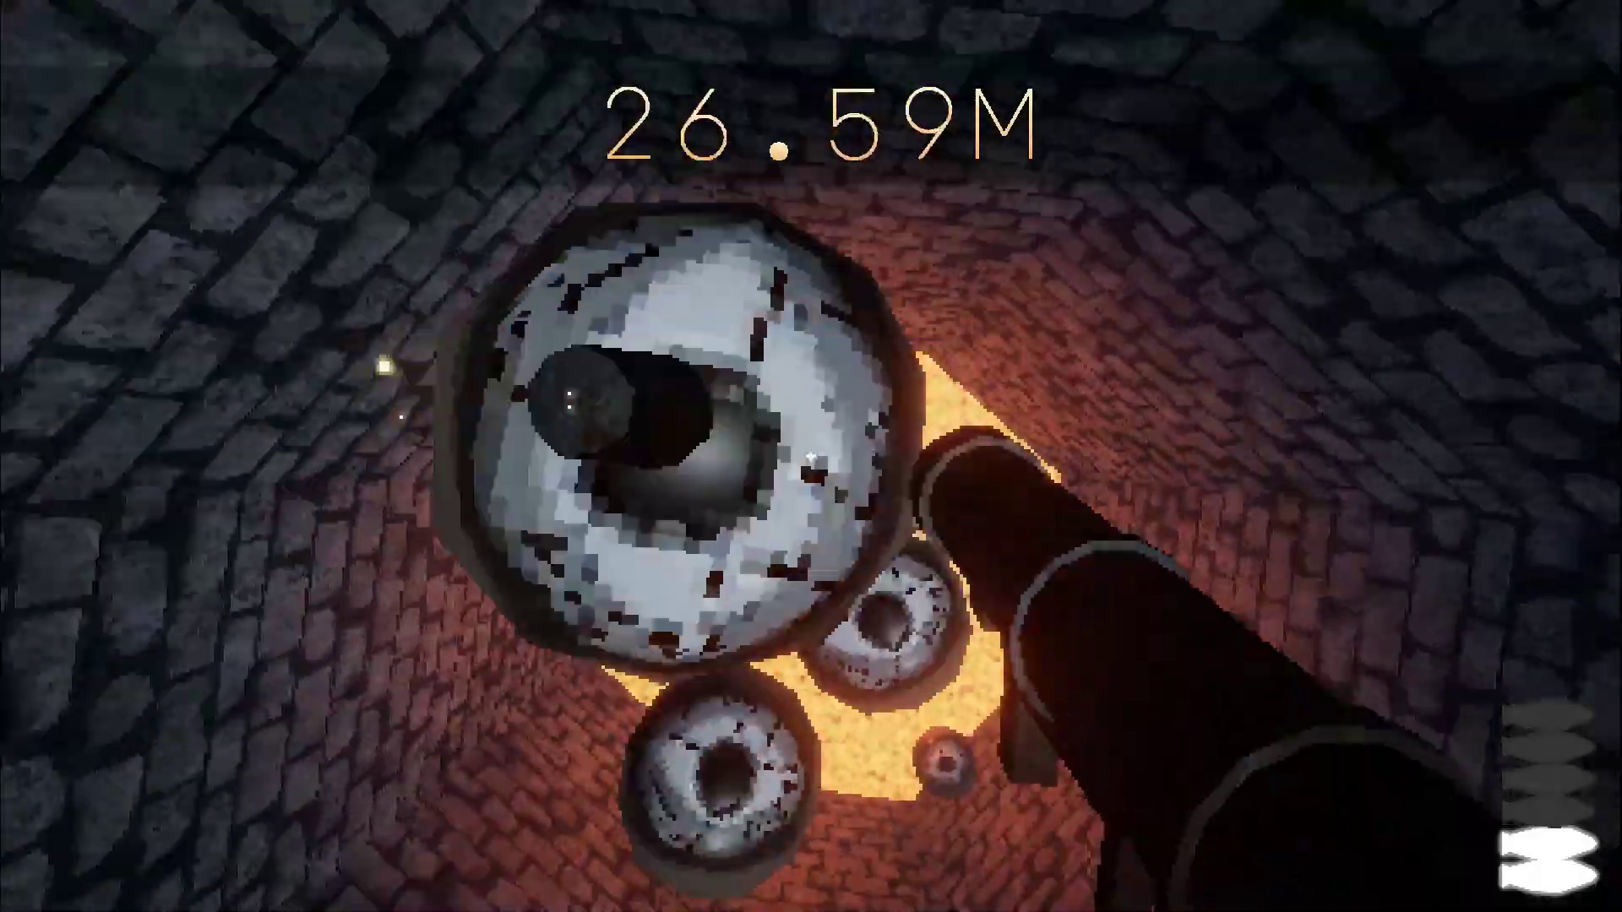
click(810, 456)
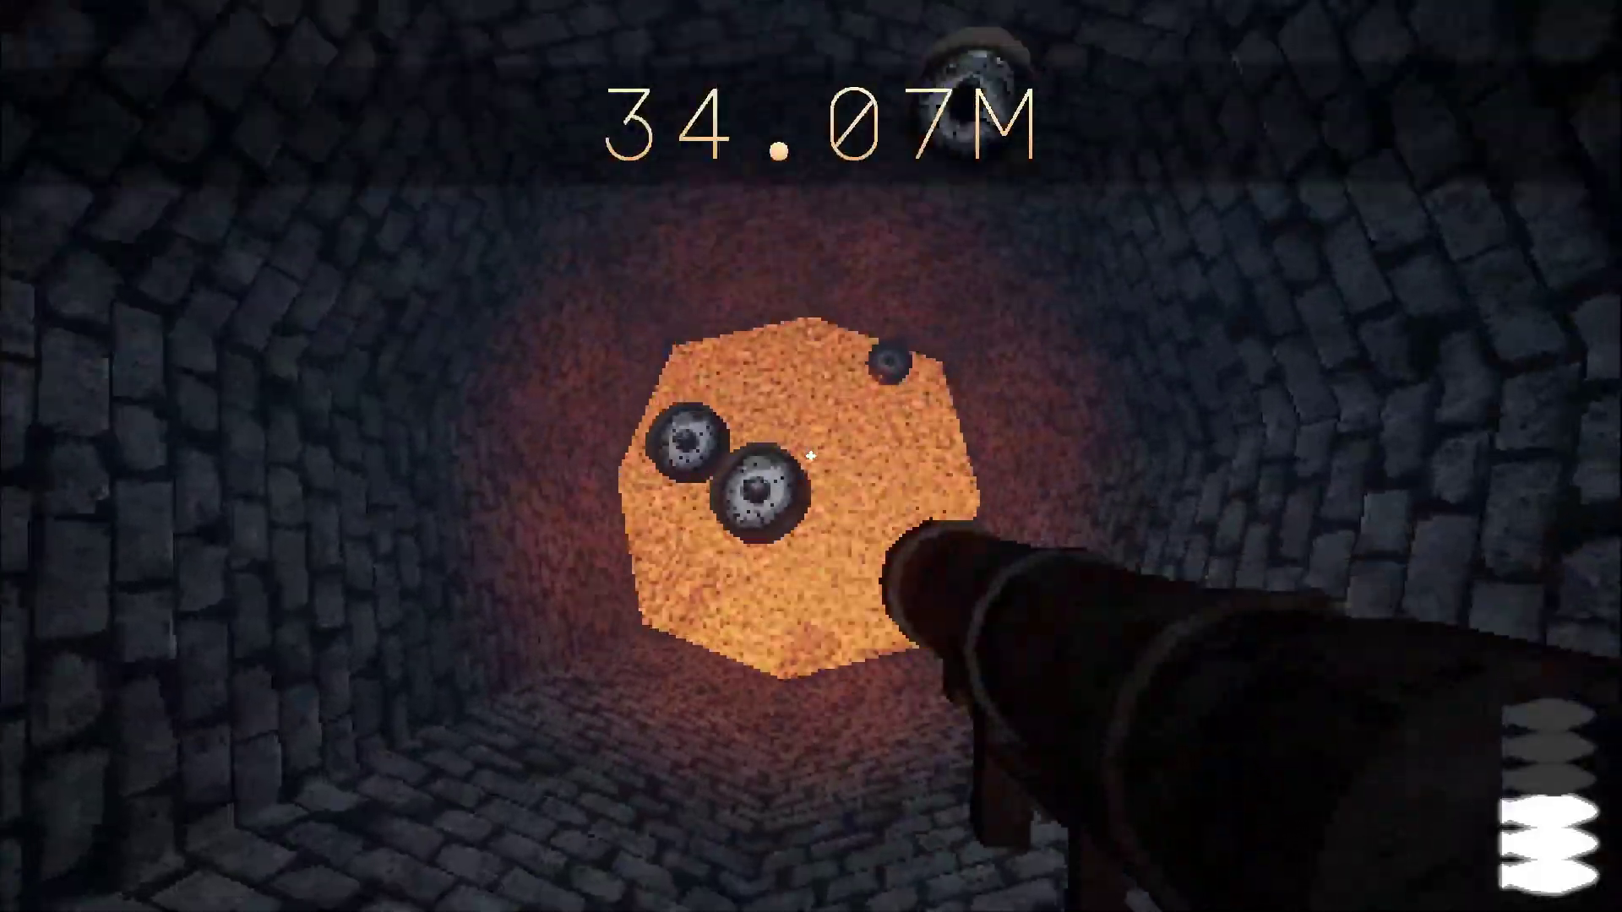
click(811, 456)
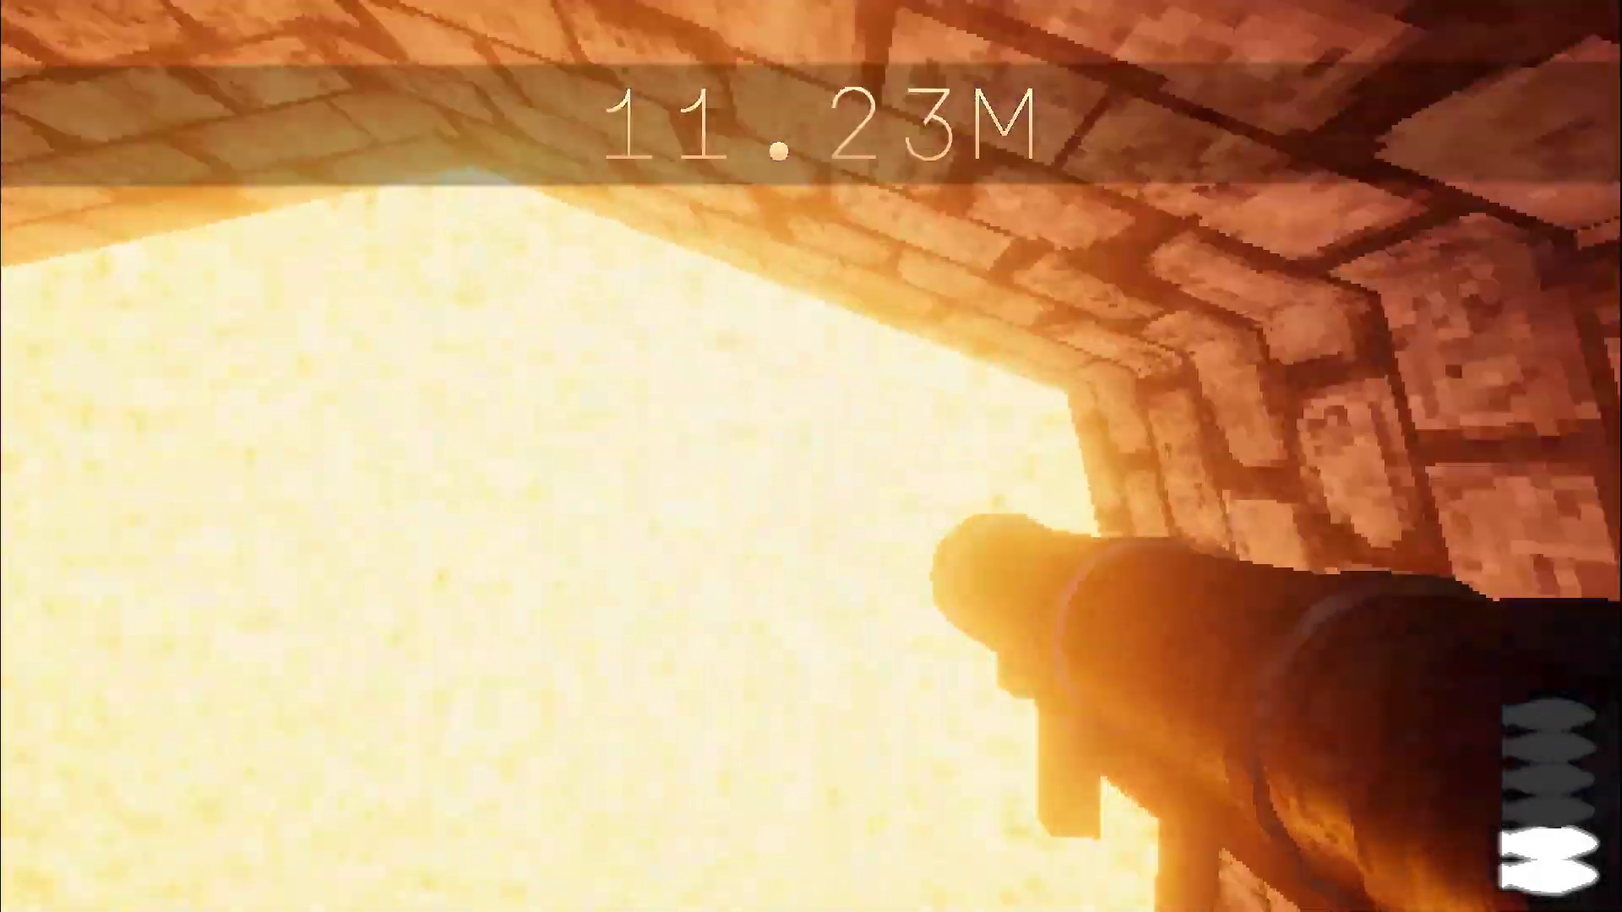